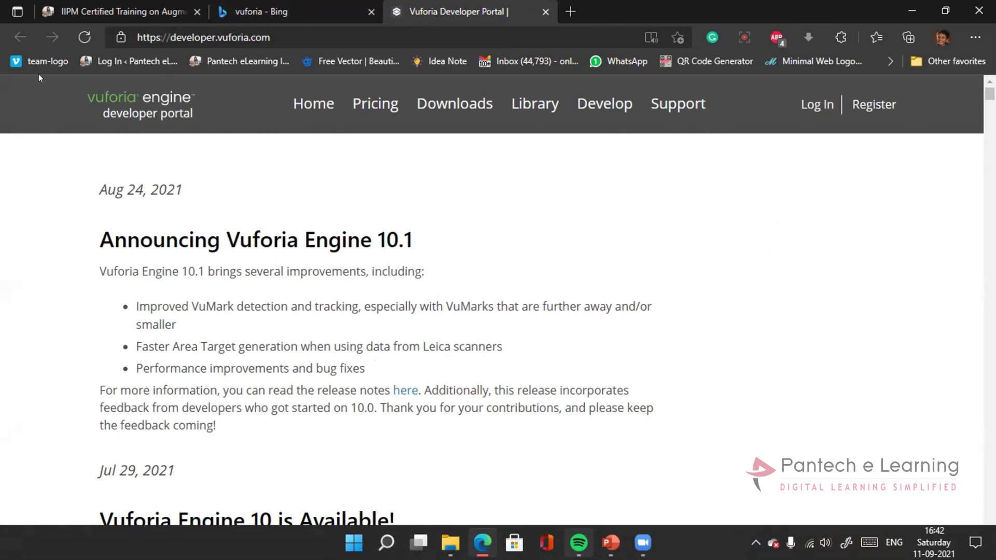
- Open the developer portal's login page and fill in the account e-mail and password
{"action": "left_click", "coordinate": [819, 105]}
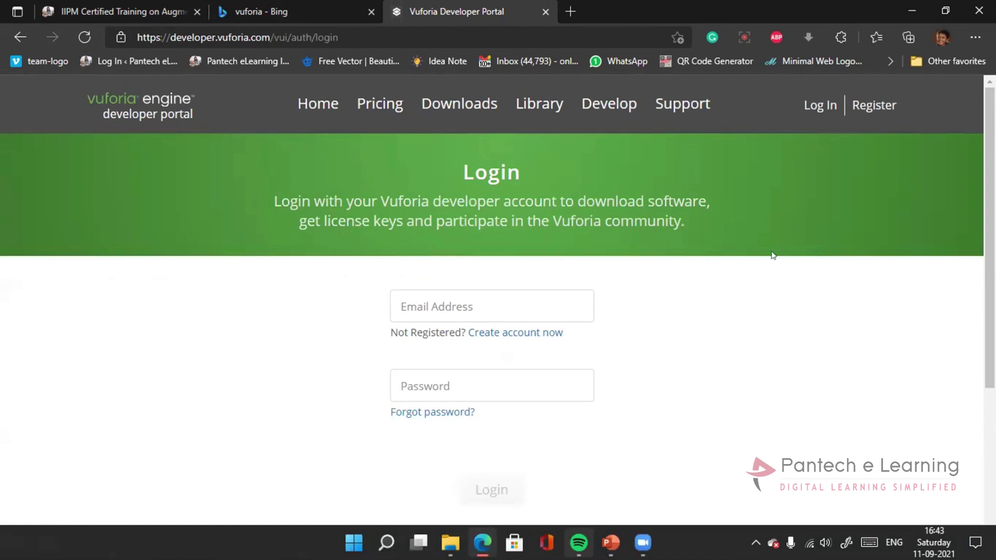
{"action": "left_click", "coordinate": [576, 314]}
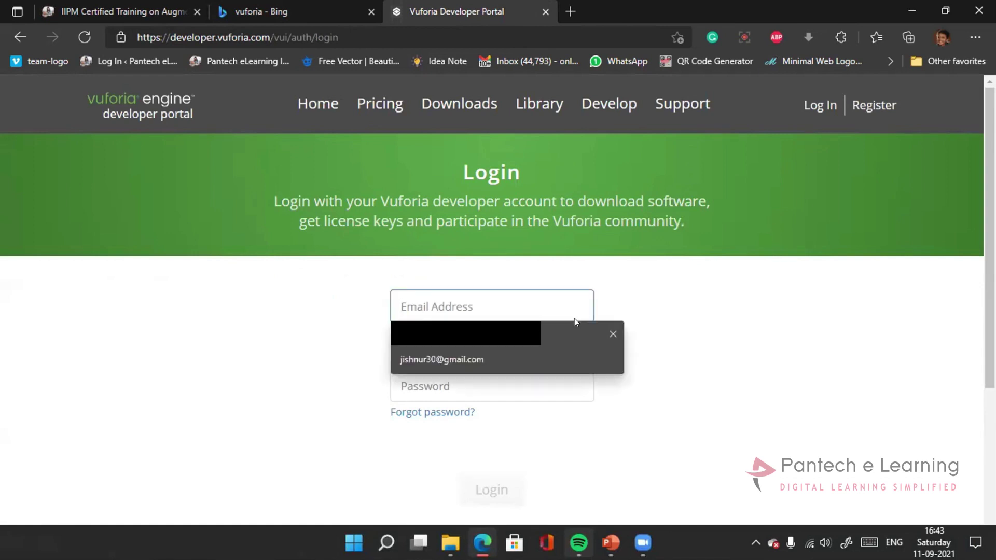
{"action": "left_click", "coordinate": [560, 360]}
{"action": "left_click", "coordinate": [563, 389]}
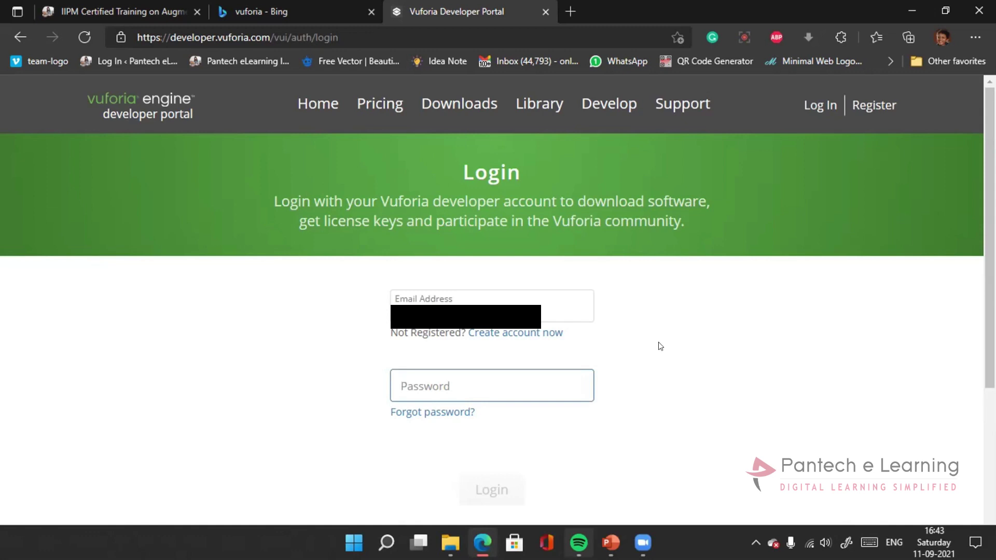
{"action": "key", "text": "ctrl+v"}
- Request a password reset for the account's registered e-mail address and dismiss the confirmation
{"action": "left_click", "coordinate": [414, 418]}
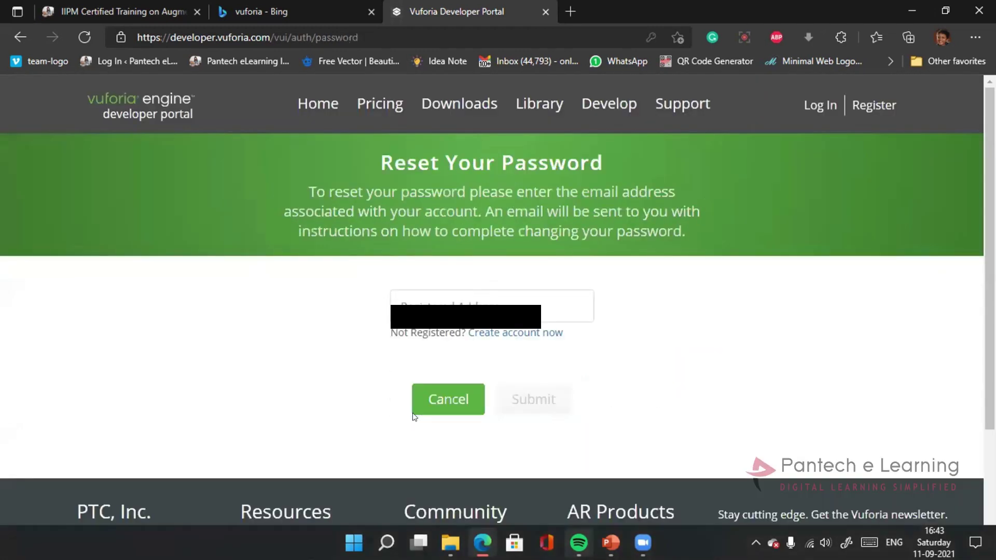
{"action": "left_click", "coordinate": [524, 407]}
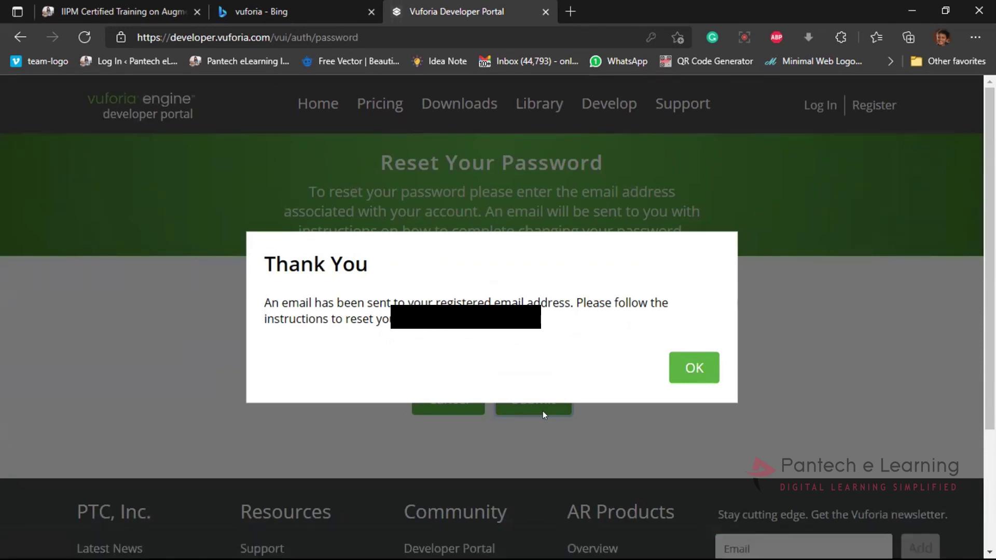
{"action": "left_click", "coordinate": [678, 369]}
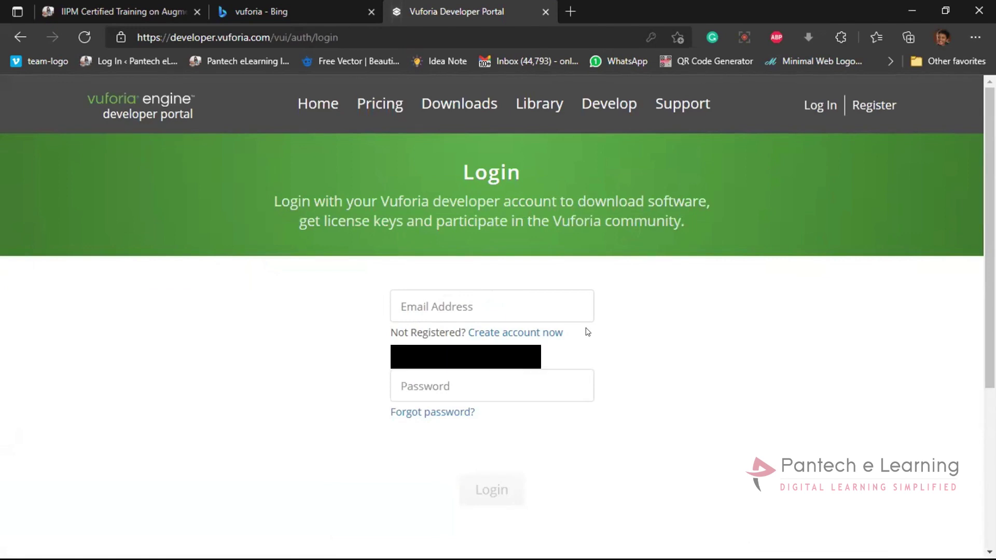
- Log in to the developer portal with the saved account e-mail and the account password
{"action": "left_click", "coordinate": [554, 293]}
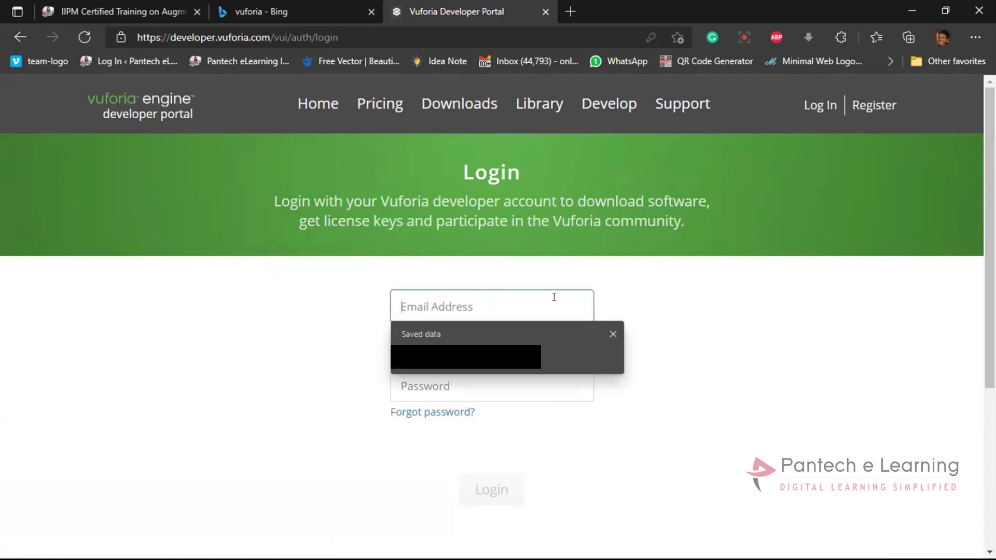
{"action": "left_click", "coordinate": [543, 364]}
{"action": "left_click", "coordinate": [526, 389]}
{"action": "key", "text": "ctrl+v"}
{"action": "key", "text": "Return"}
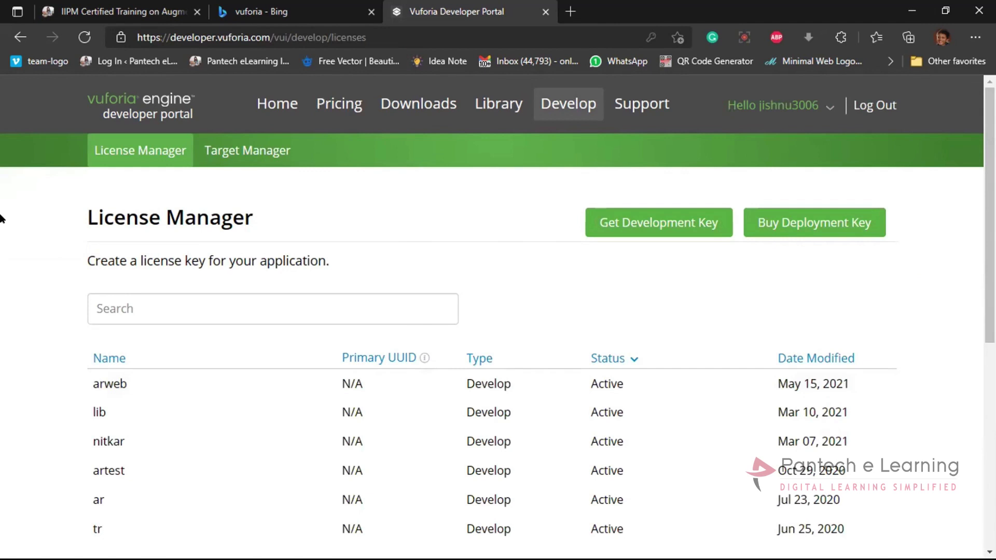
- Create a free development license key named artr, accepting the Vuforia Developer Agreement terms
{"action": "scroll", "coordinate": [129, 411], "scroll_direction": "down", "scroll_amount": 4}
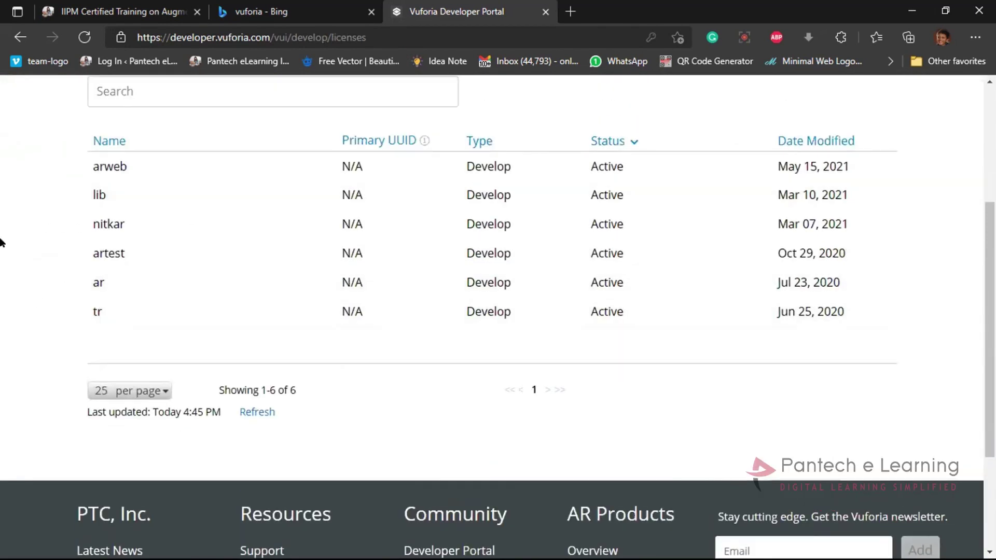
{"action": "scroll", "coordinate": [78, 343], "scroll_direction": "up", "scroll_amount": 3}
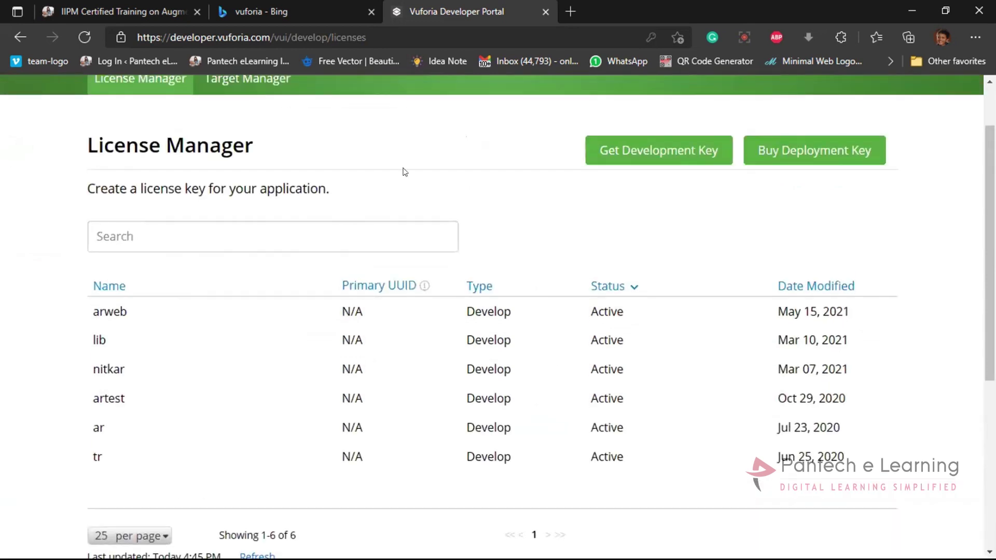
{"action": "scroll", "coordinate": [379, 260], "scroll_direction": "up", "scroll_amount": 2}
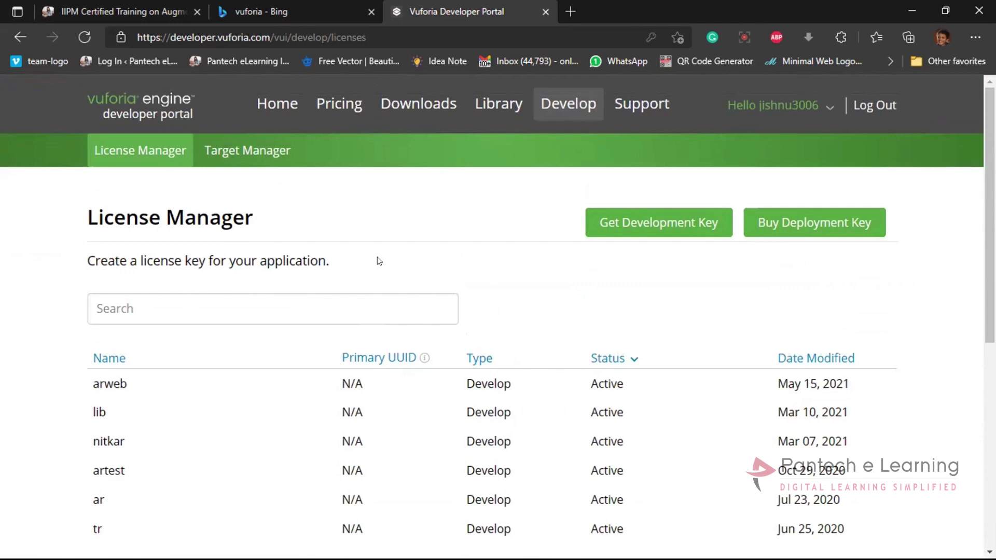
{"action": "left_click", "coordinate": [690, 230]}
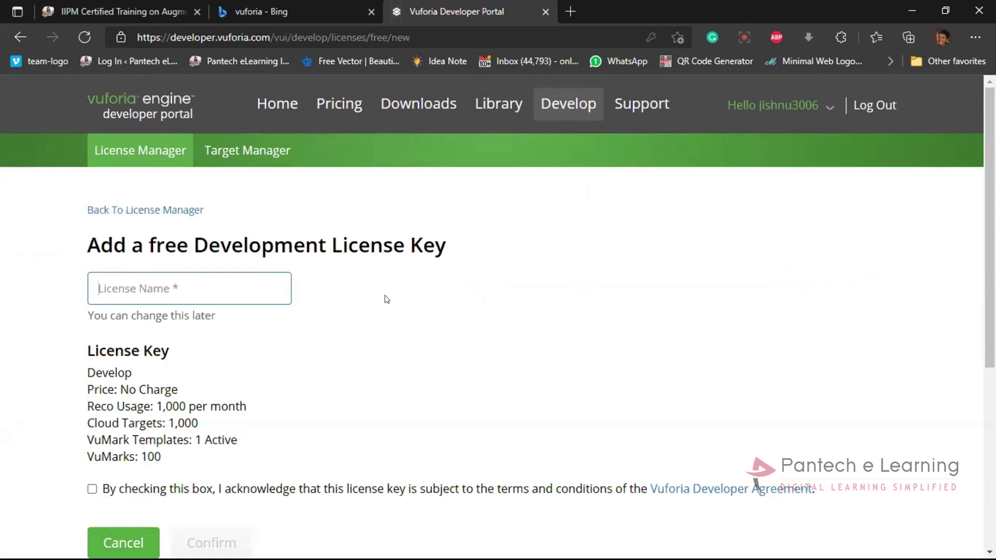
{"action": "type", "text": "art"}
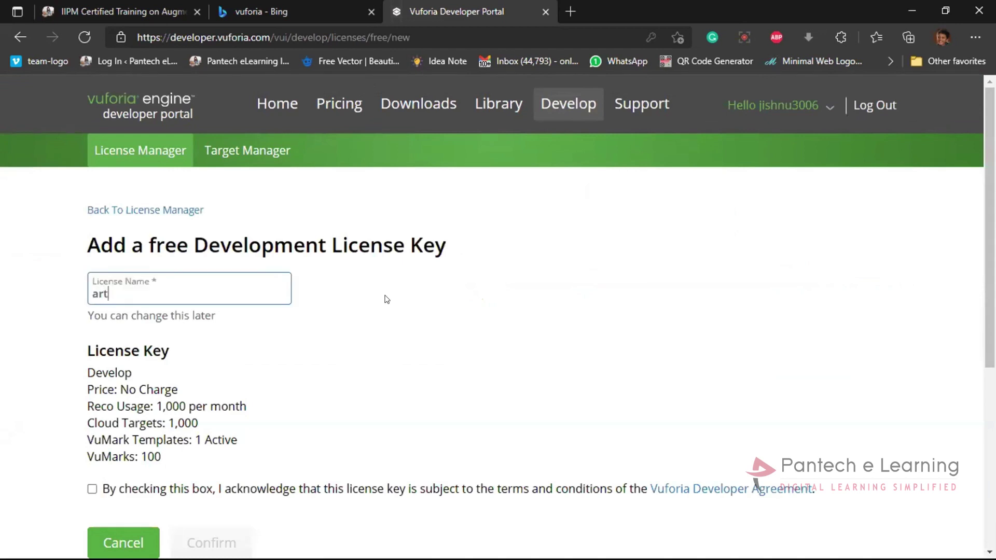
{"action": "type", "text": "r"}
{"action": "left_click", "coordinate": [92, 489]}
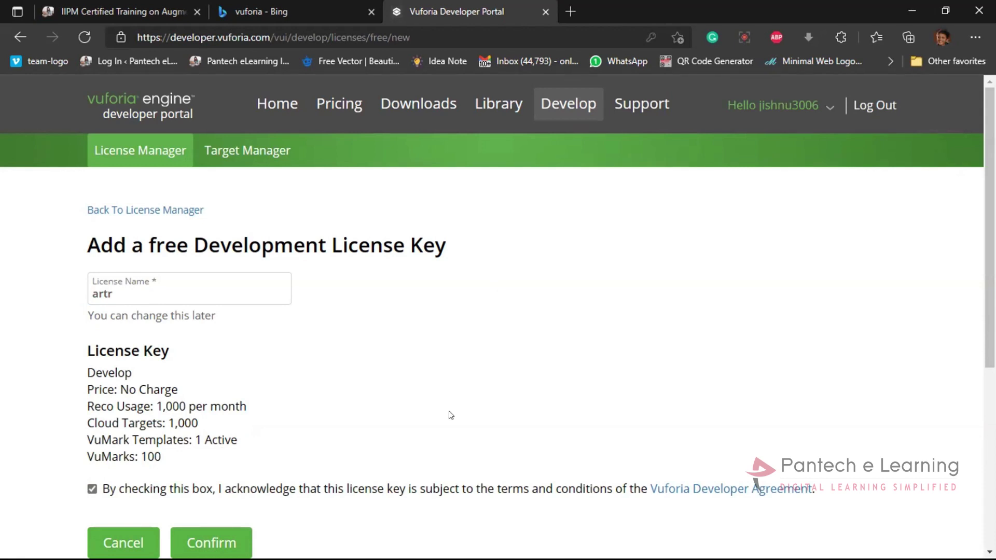
{"action": "scroll", "coordinate": [485, 415], "scroll_direction": "down", "scroll_amount": 1}
{"action": "left_click", "coordinate": [211, 470]}
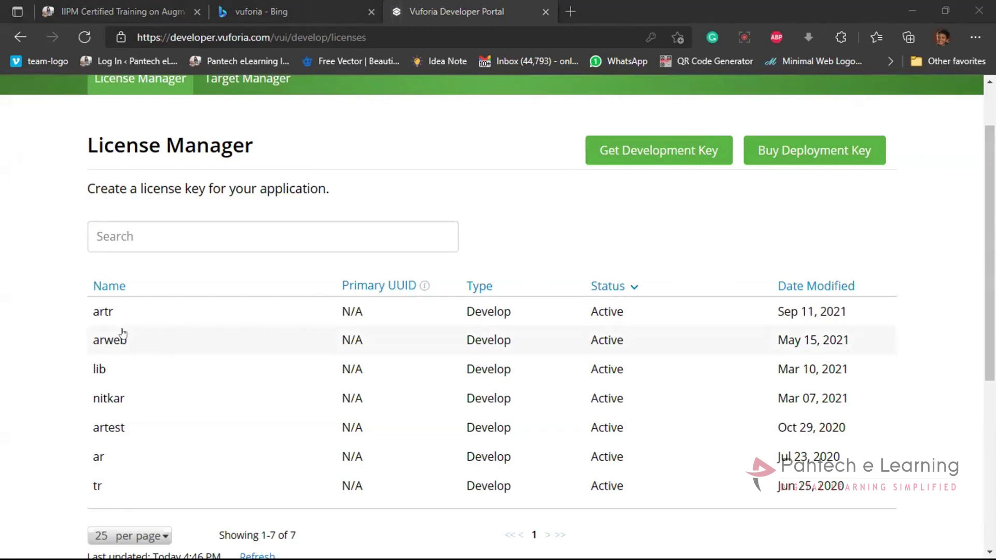
- View the artr license's key details and look through the existing databases in the Target Manager
{"action": "left_click", "coordinate": [125, 313]}
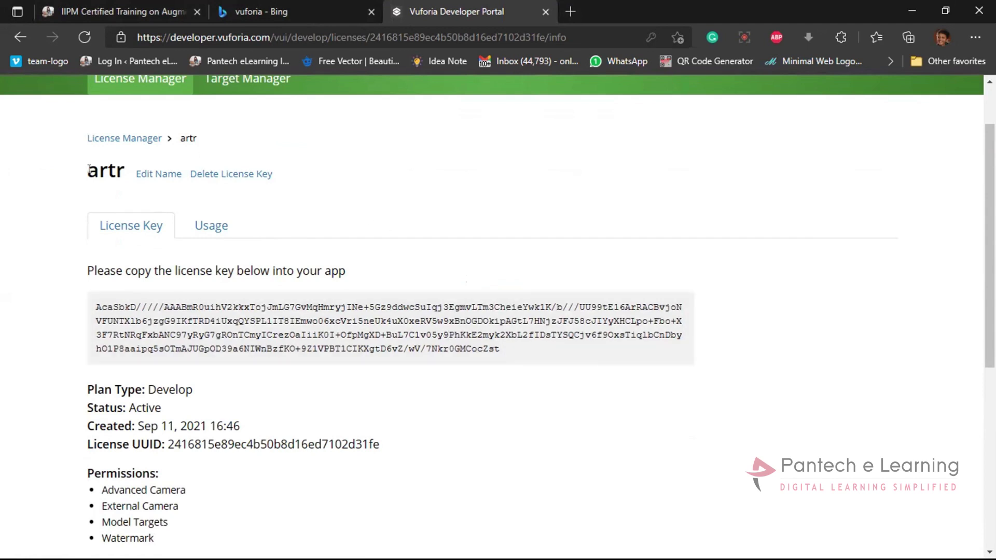
{"action": "scroll", "coordinate": [101, 317], "scroll_direction": "up", "scroll_amount": 2}
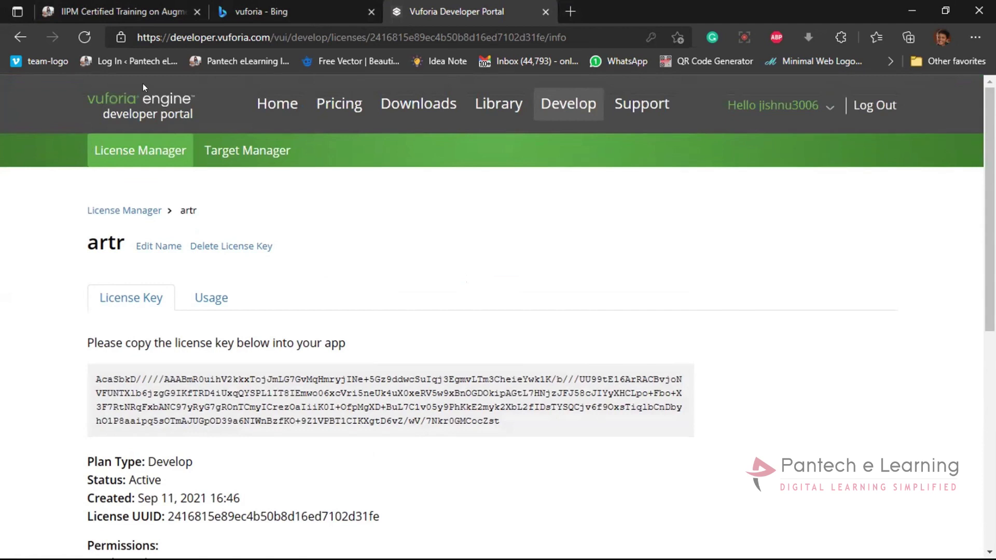
{"action": "left_click", "coordinate": [240, 153]}
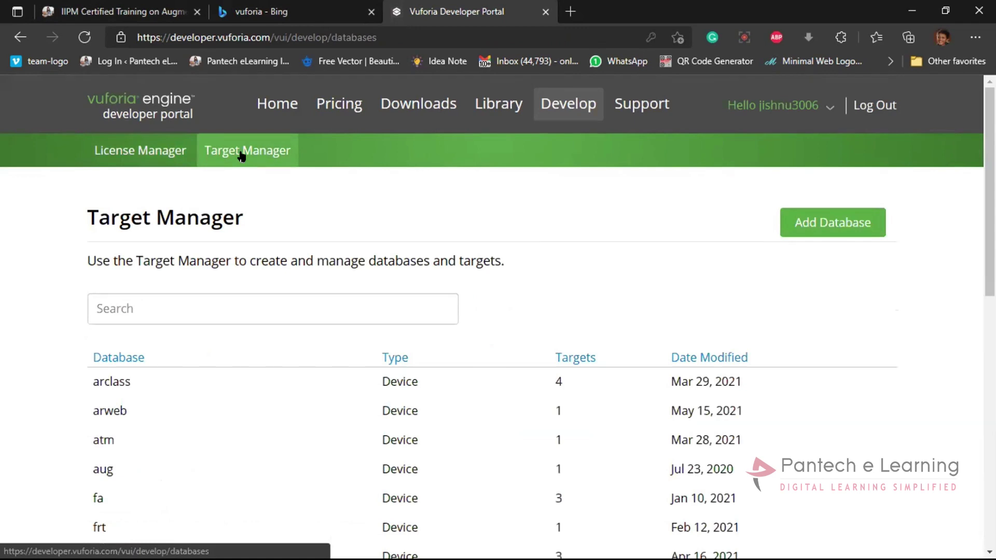
{"action": "scroll", "coordinate": [72, 248], "scroll_direction": "down", "scroll_amount": 1}
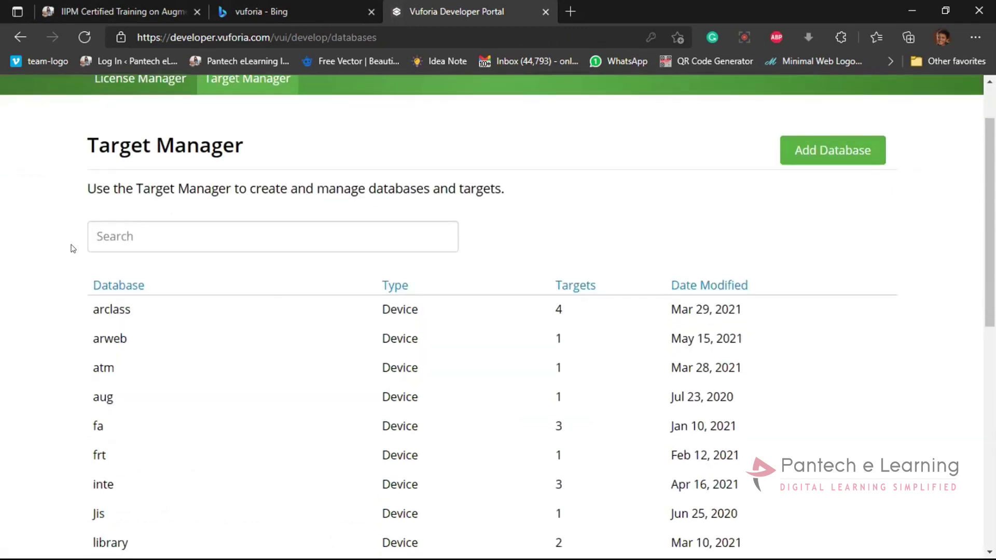
{"action": "scroll", "coordinate": [73, 248], "scroll_direction": "down", "scroll_amount": 3}
{"action": "scroll", "coordinate": [72, 248], "scroll_direction": "up", "scroll_amount": 3}
{"action": "scroll", "coordinate": [72, 248], "scroll_direction": "up", "scroll_amount": 1}
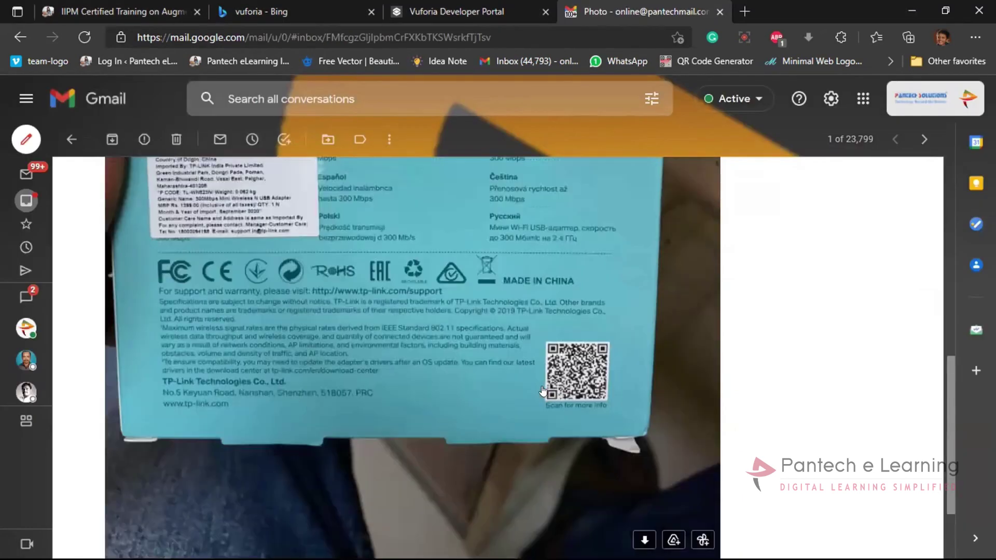
- Examine the TP-Link box photo in the Gmail message and check the recent downloads for IMG-0107.jpg
{"action": "scroll", "coordinate": [540, 390], "scroll_direction": "up", "scroll_amount": 8}
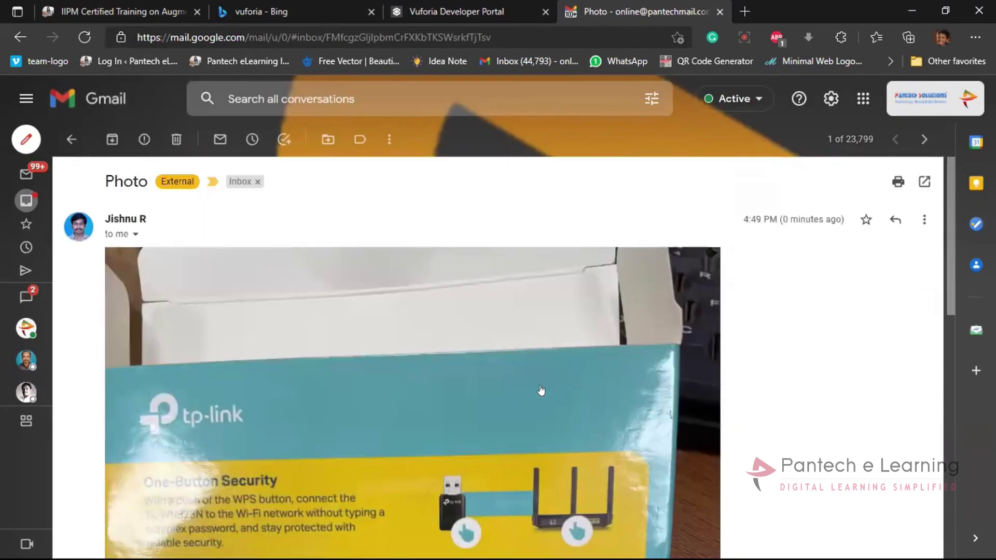
{"action": "scroll", "coordinate": [541, 390], "scroll_direction": "down", "scroll_amount": 7}
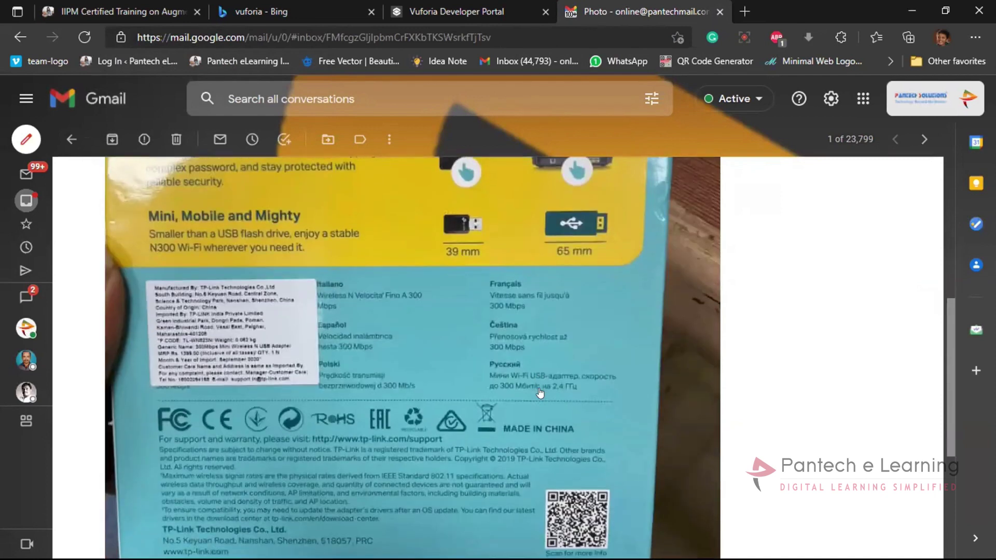
{"action": "scroll", "coordinate": [540, 393], "scroll_direction": "down", "scroll_amount": 4}
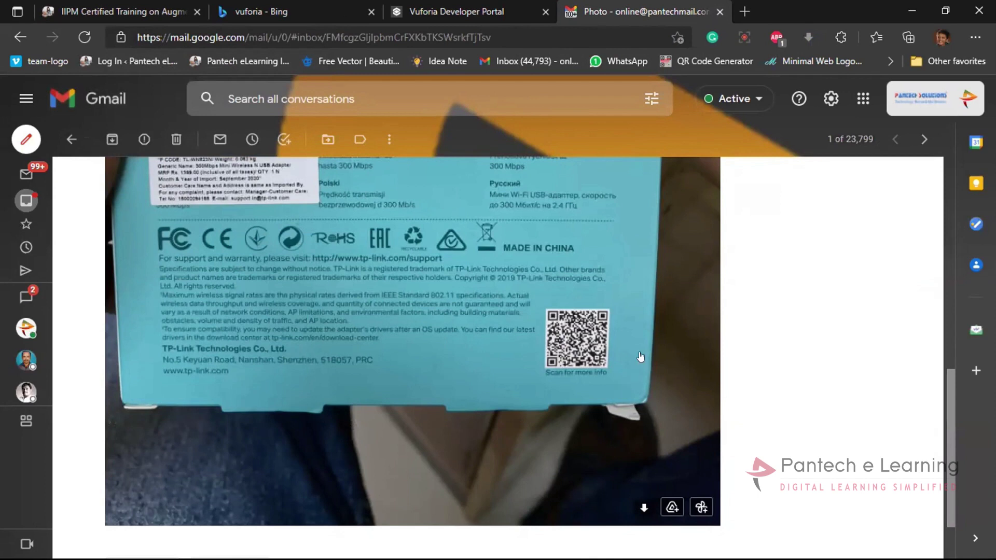
{"action": "left_click", "coordinate": [807, 38]}
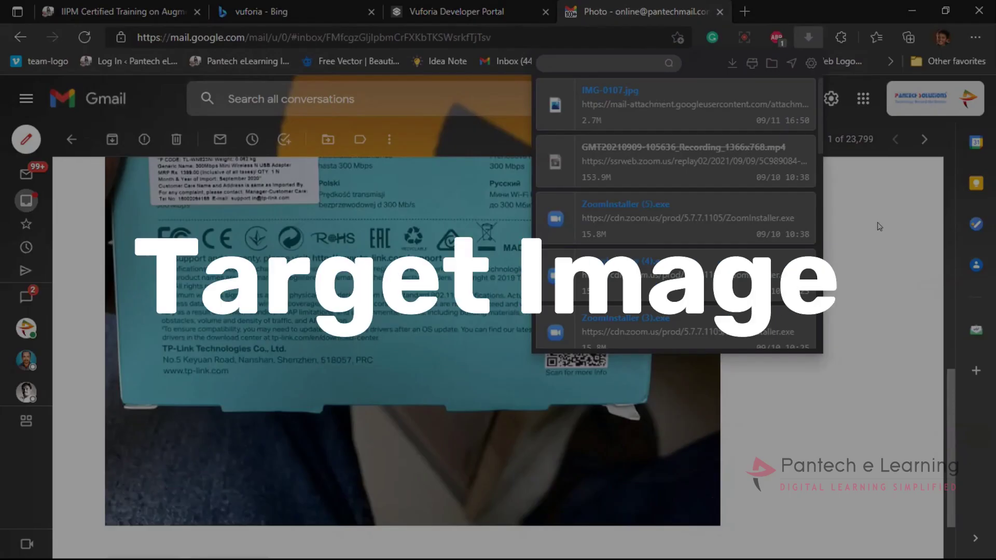
{"action": "left_click", "coordinate": [886, 258]}
- Return to the Vuforia Target Manager and create a Device-type database named artr
{"action": "left_click", "coordinate": [457, 11]}
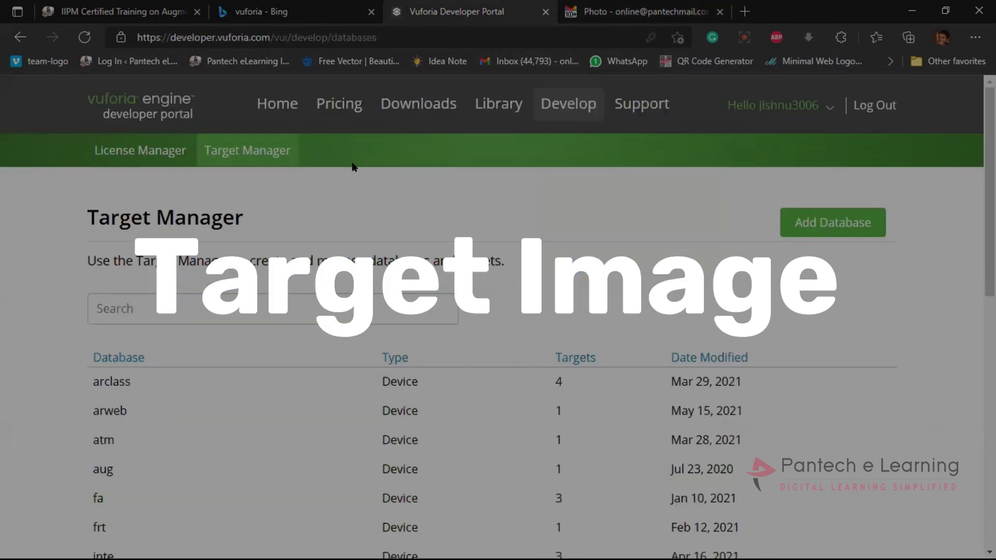
{"action": "left_click", "coordinate": [799, 228]}
{"action": "left_click", "coordinate": [451, 240]}
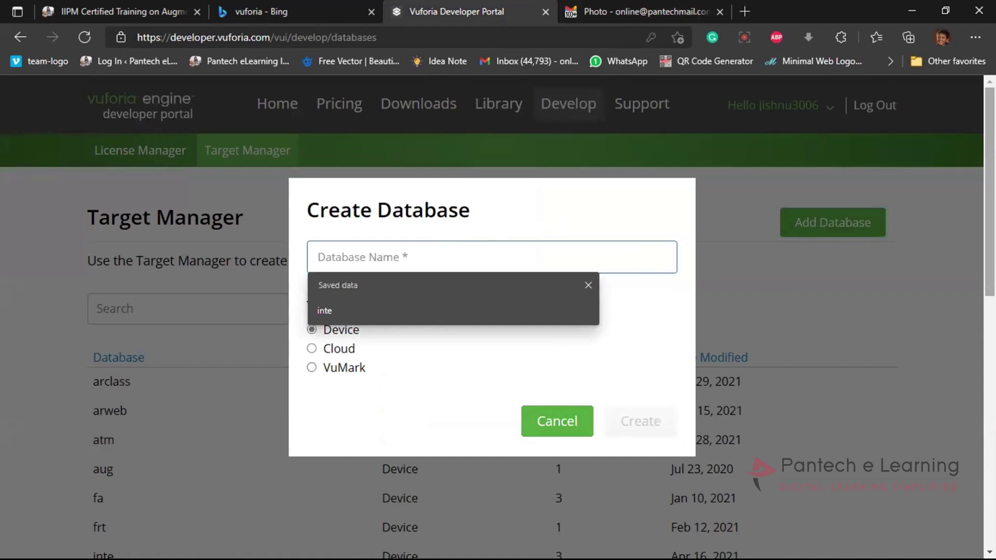
{"action": "type", "text": "artr"}
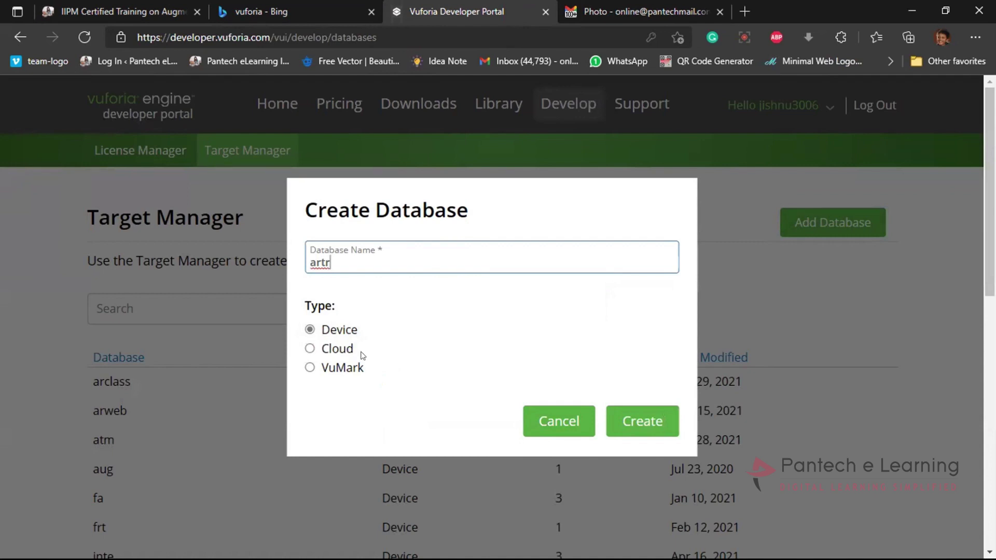
{"action": "left_click", "coordinate": [637, 415]}
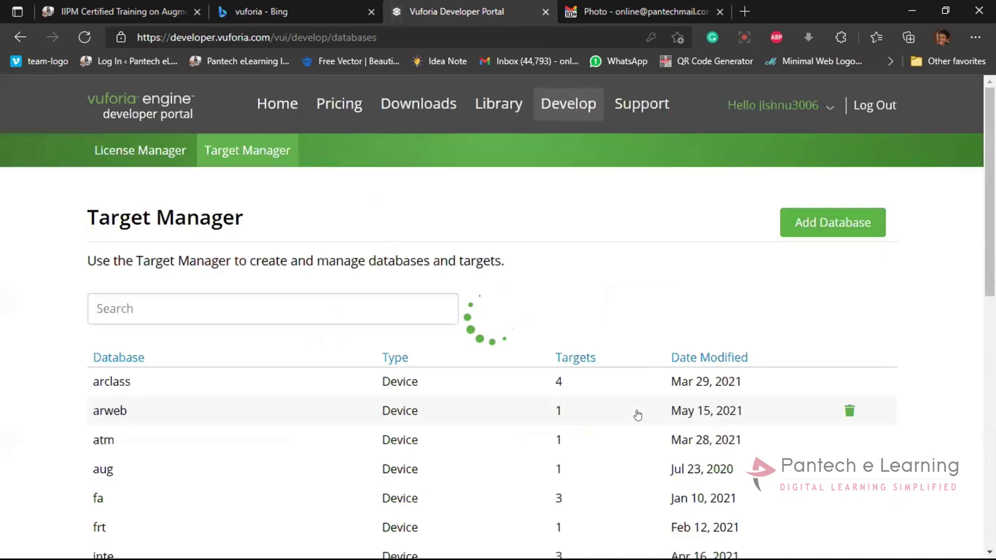
- Start adding a Single Image target to the artr database, using IMG-0107.jpg from the Downloads folder
{"action": "scroll", "coordinate": [87, 268], "scroll_direction": "down", "scroll_amount": 3}
{"action": "left_click", "coordinate": [87, 268]}
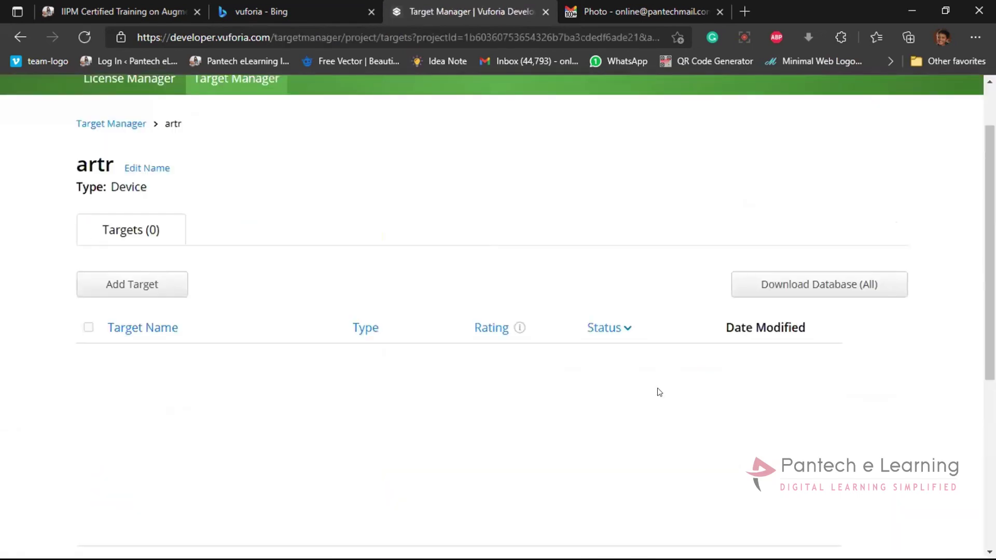
{"action": "left_click", "coordinate": [109, 274]}
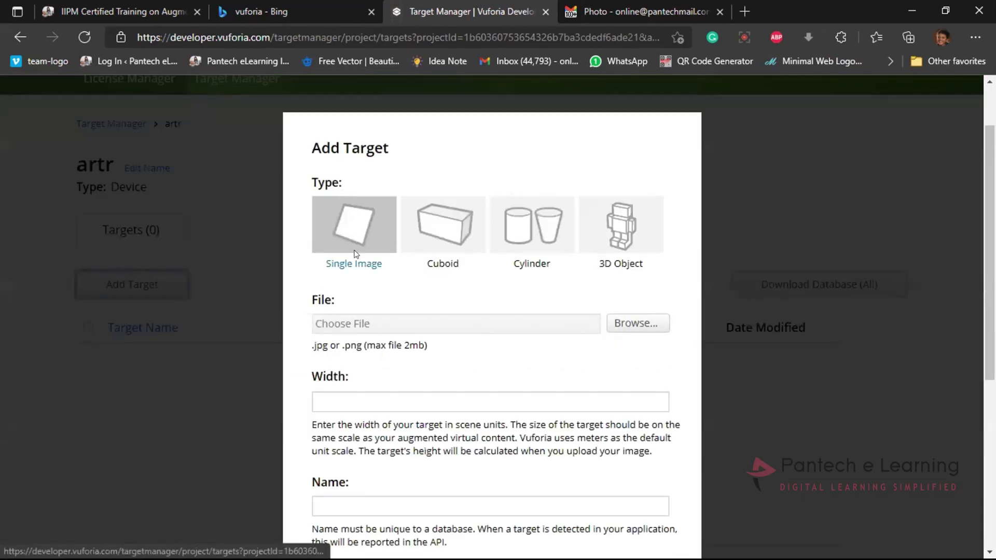
{"action": "left_click", "coordinate": [637, 323]}
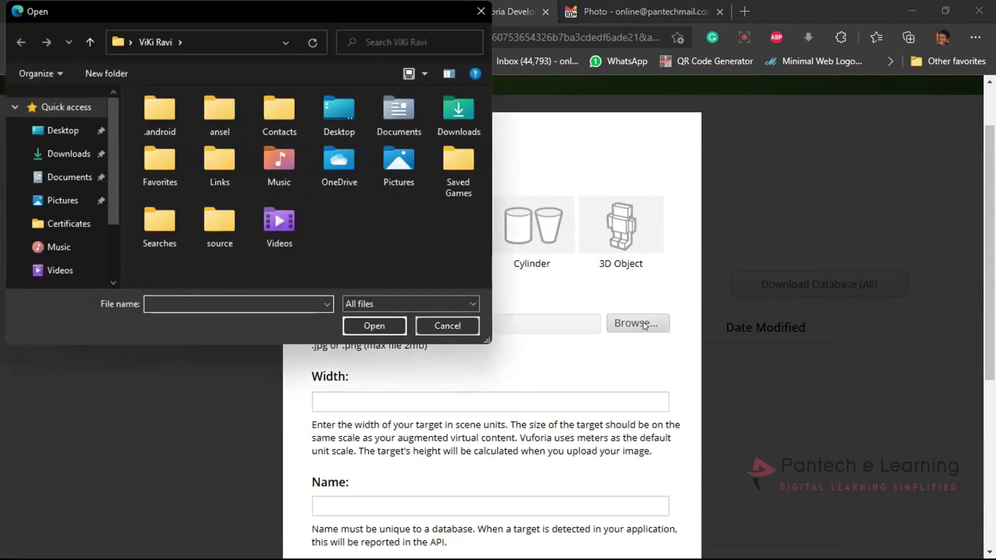
{"action": "left_click", "coordinate": [63, 154]}
{"action": "left_click", "coordinate": [167, 138]}
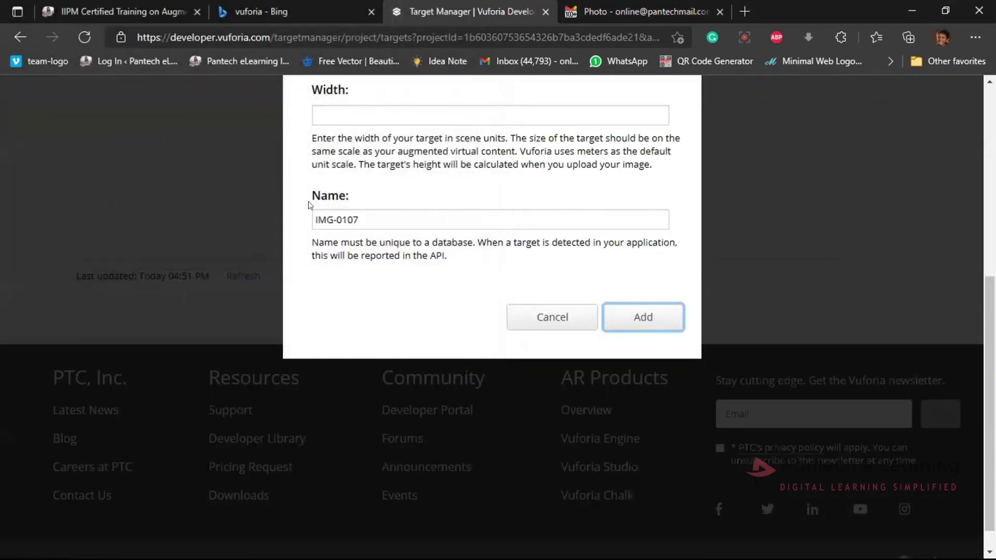
- Set the new image target's width to 80
{"action": "scroll", "coordinate": [371, 257], "scroll_direction": "up", "scroll_amount": 3}
{"action": "left_click", "coordinate": [371, 258]}
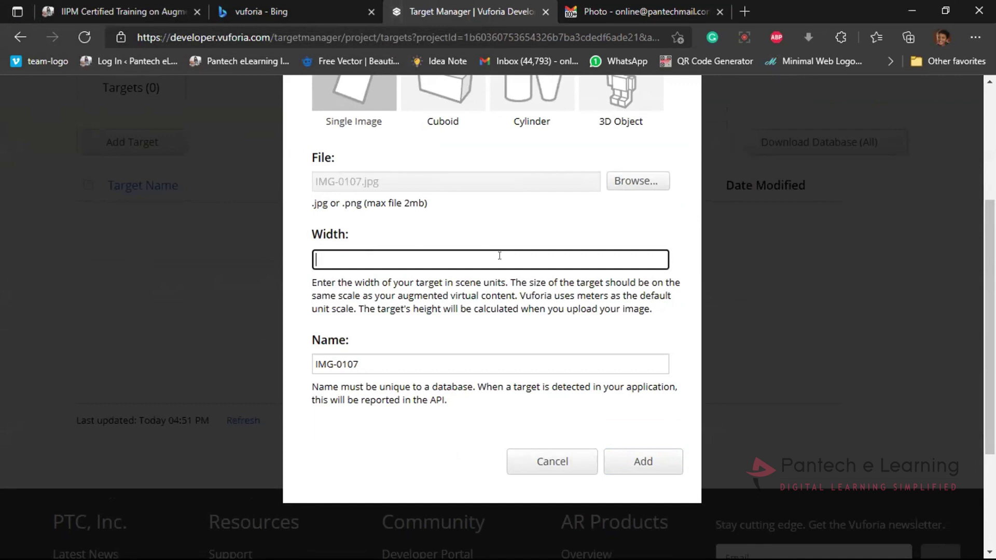
{"action": "type", "text": "80"}
{"action": "scroll", "coordinate": [497, 267], "scroll_direction": "up", "scroll_amount": 2}
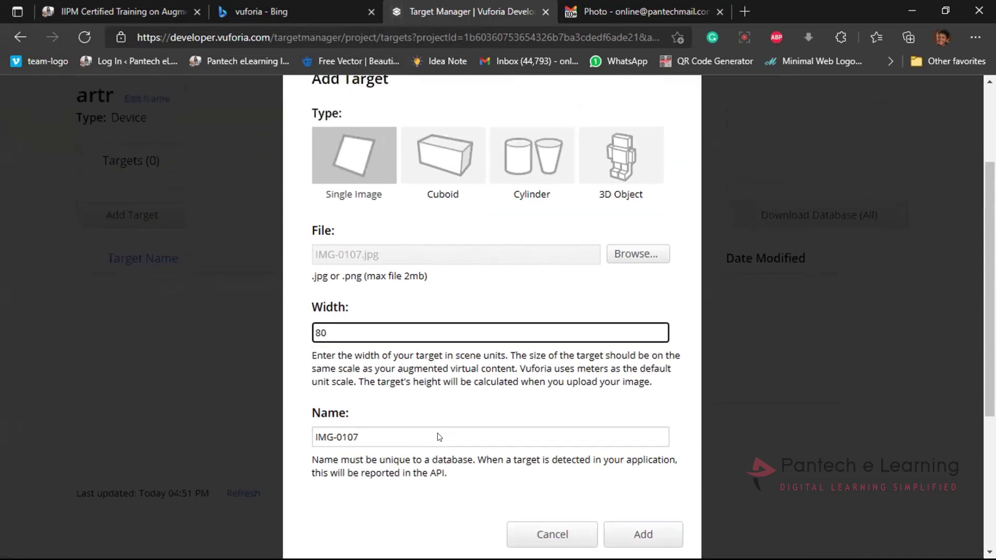
{"action": "scroll", "coordinate": [454, 372], "scroll_direction": "down", "scroll_amount": 2}
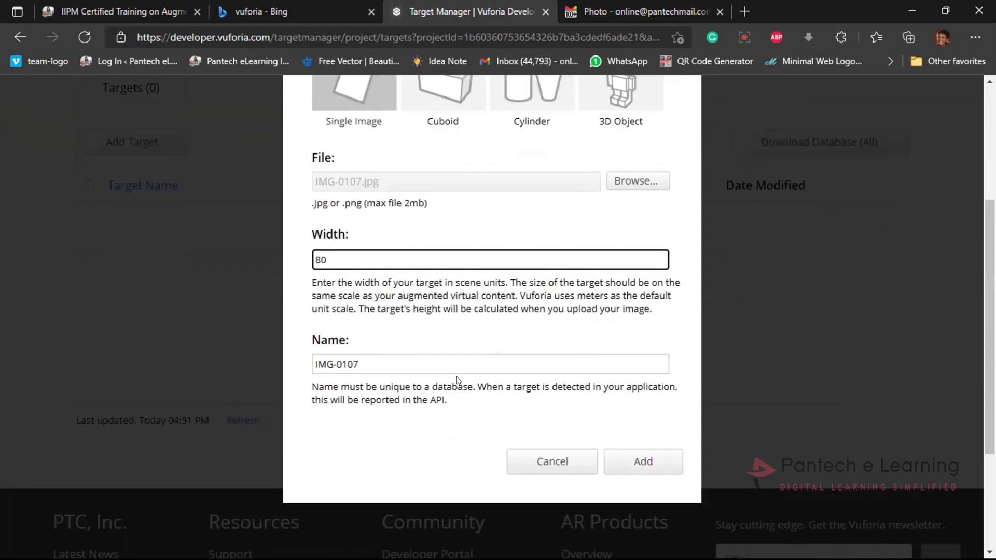
- Check the IMG-0107 photo in the Downloads folder, and try to add it as the image target
{"action": "key", "text": "alt+Tab"}
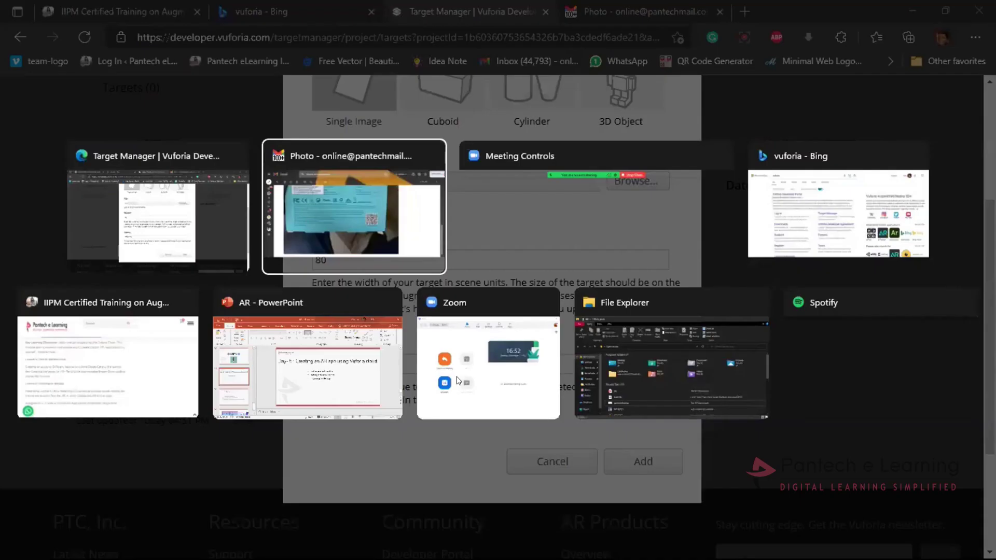
{"action": "left_click", "coordinate": [672, 366]}
{"action": "left_click", "coordinate": [156, 231]}
{"action": "left_click", "coordinate": [269, 217]}
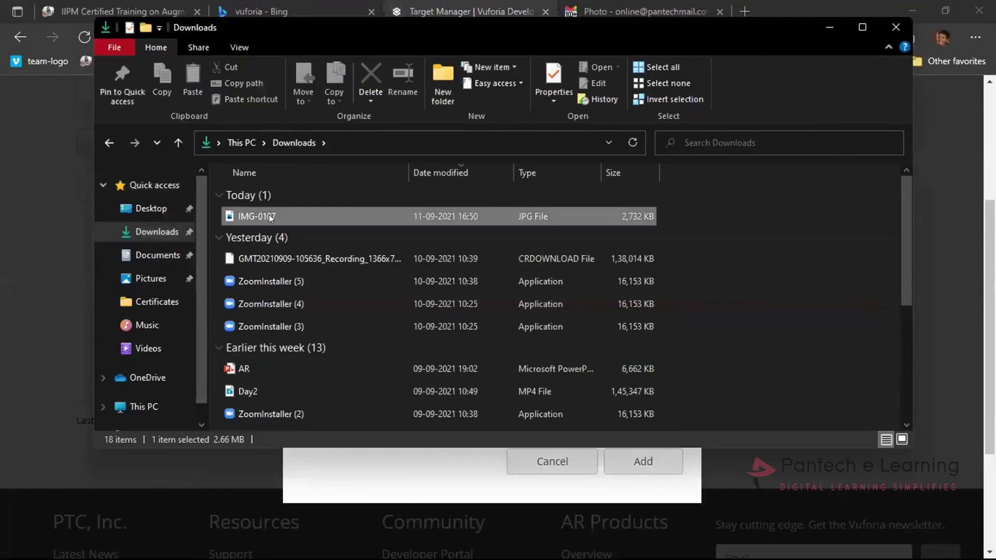
{"action": "double_click", "coordinate": [270, 217]}
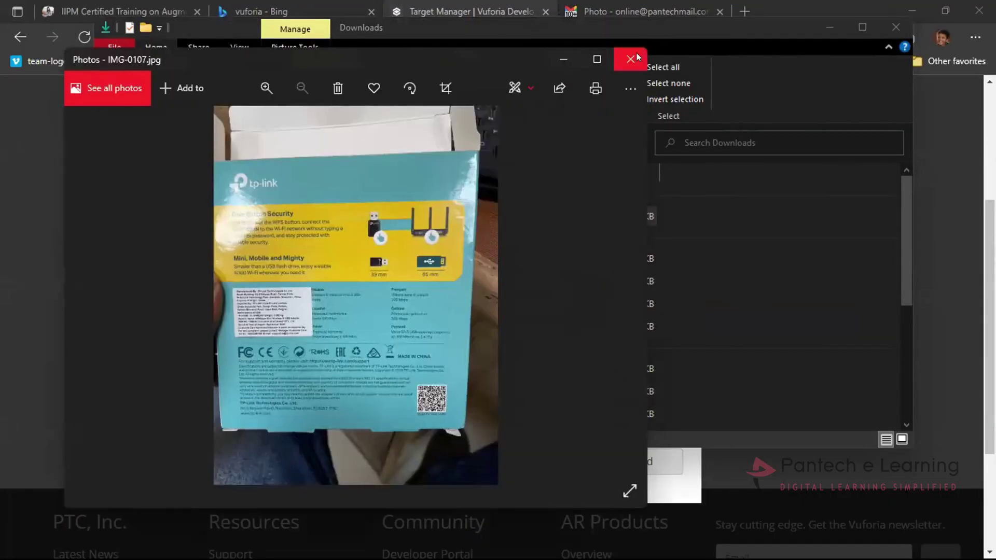
{"action": "left_click", "coordinate": [631, 59]}
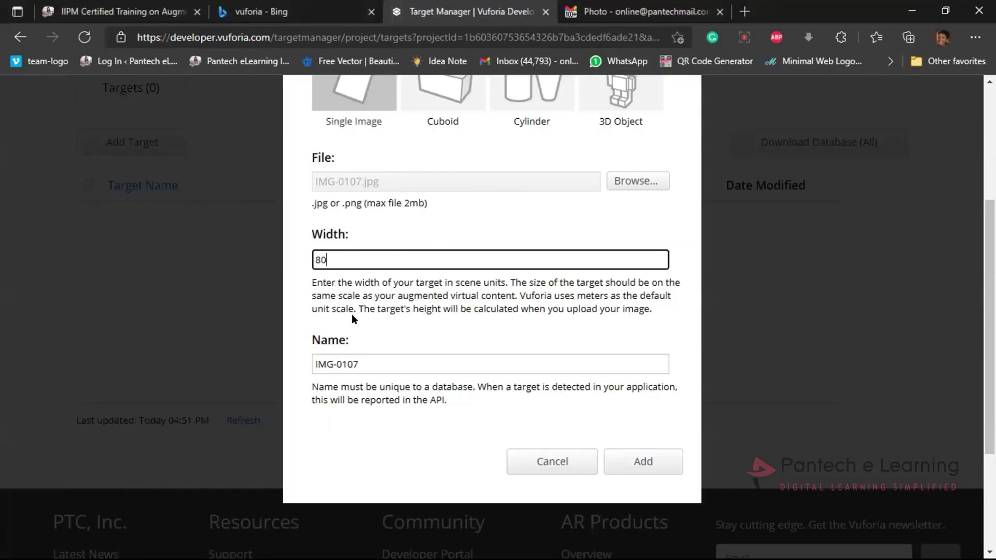
{"action": "left_click", "coordinate": [622, 470]}
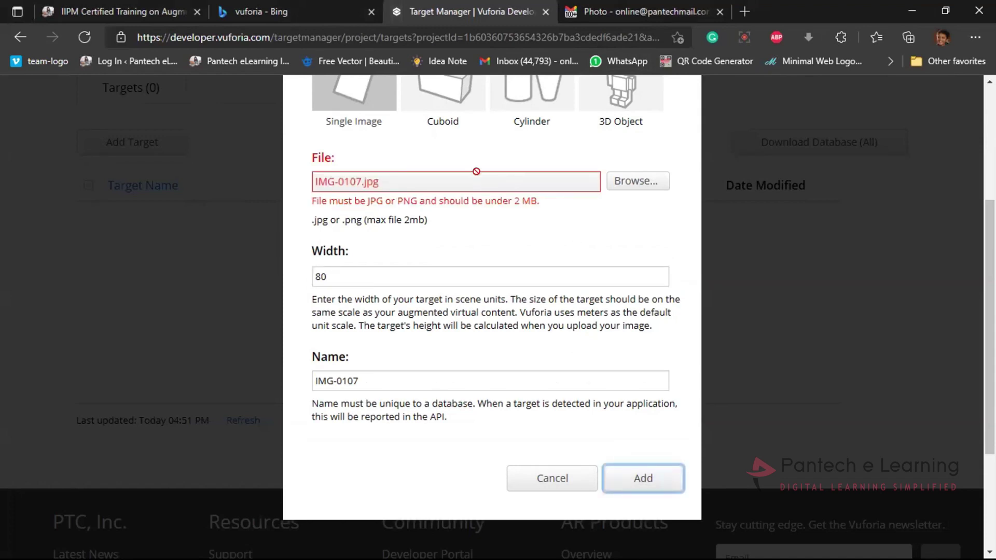
- Crop IMG-0107.jpg in Photos to the edges of the TP-Link box and try again to add it as the target
{"action": "key", "text": "alt+Tab"}
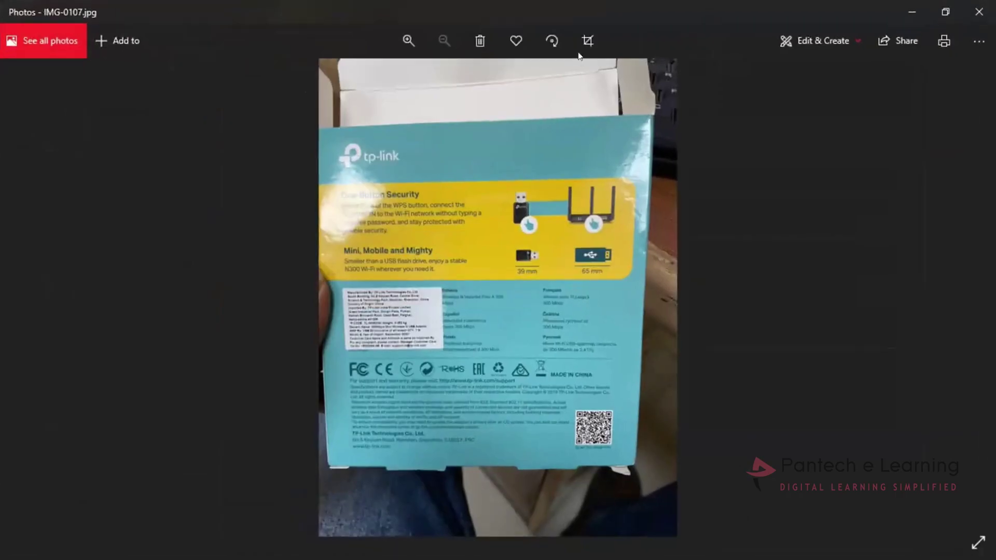
{"action": "left_click", "coordinate": [587, 41]}
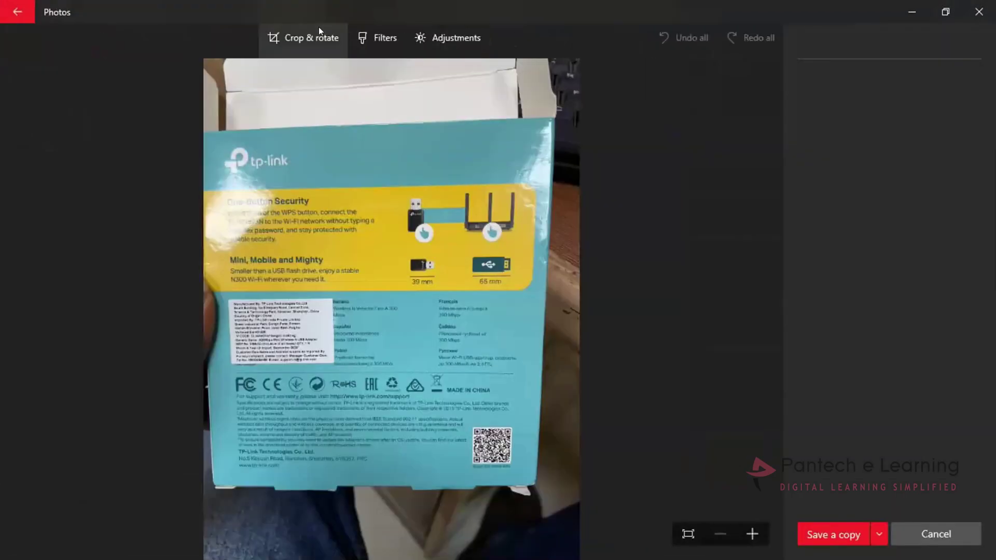
{"action": "left_click", "coordinate": [319, 29]}
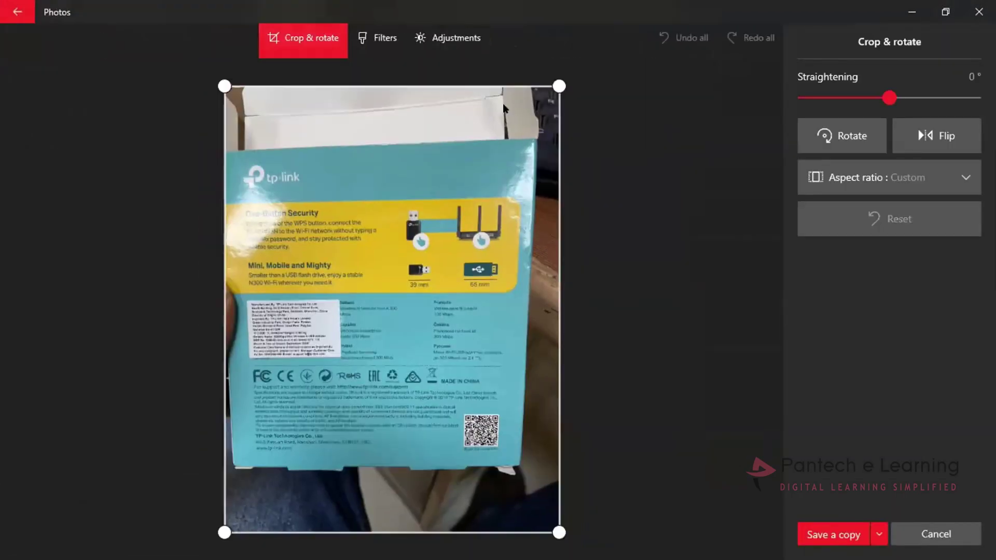
{"action": "left_click_drag", "start_coordinate": [559, 86], "coordinate": [530, 138]}
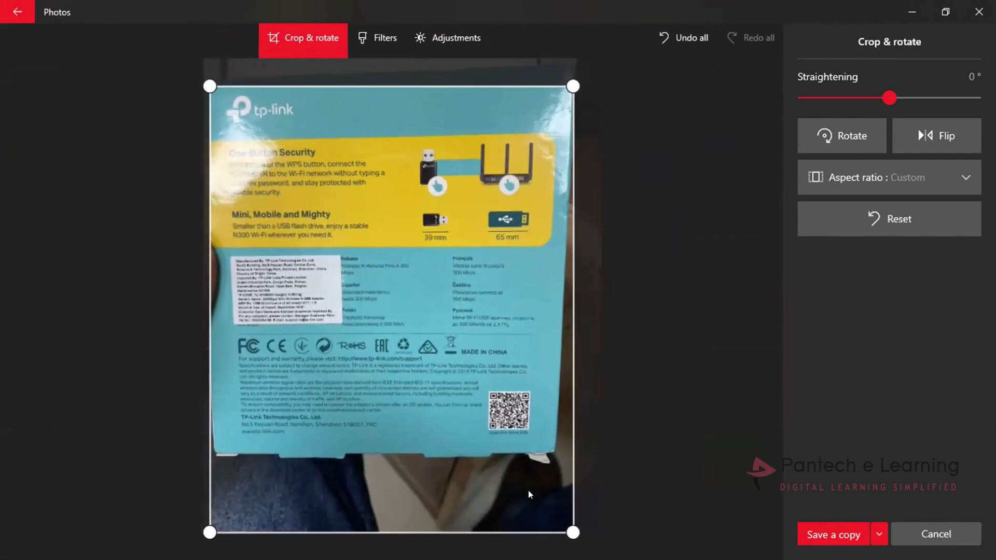
{"action": "left_click_drag", "start_coordinate": [573, 533], "coordinate": [553, 449]}
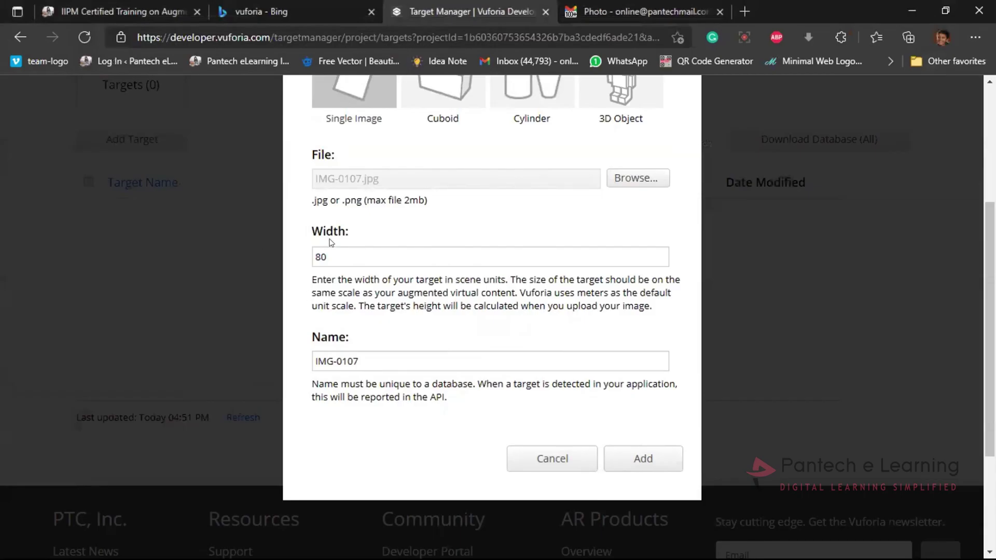
{"action": "left_click", "coordinate": [614, 461]}
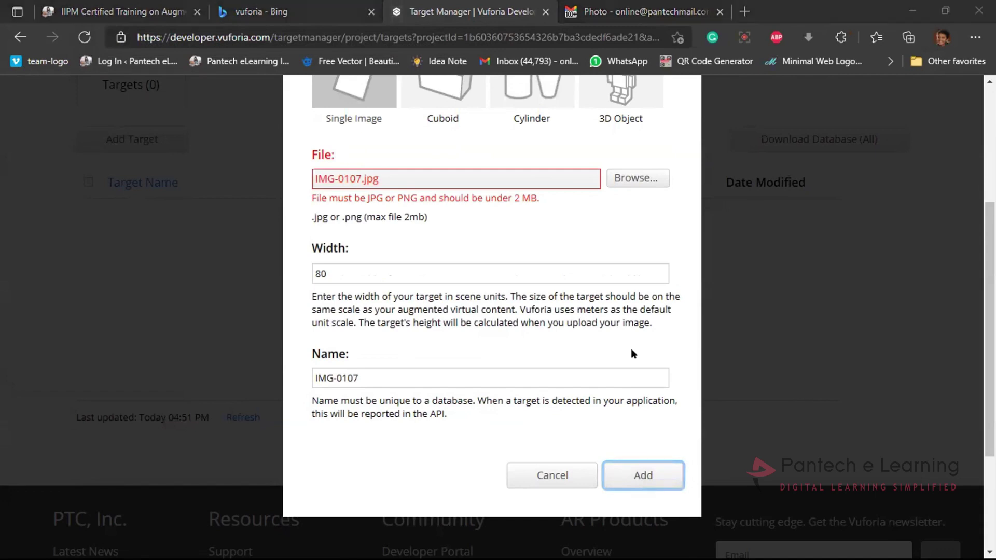
- Capture the cropped box photo with Snipping Tool and save it as a PNG named Capture on Local Disk (D:)
{"action": "key", "text": "alt+Tab"}
{"action": "key", "text": "alt+Tab"}
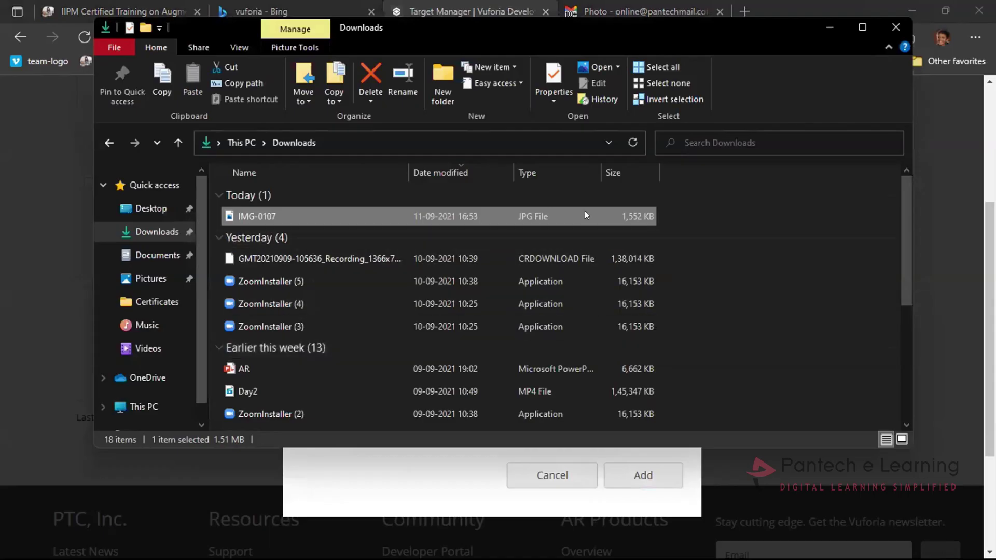
{"action": "double_click", "coordinate": [585, 215]}
{"action": "key", "text": "super"}
{"action": "type", "text": "settingsn"}
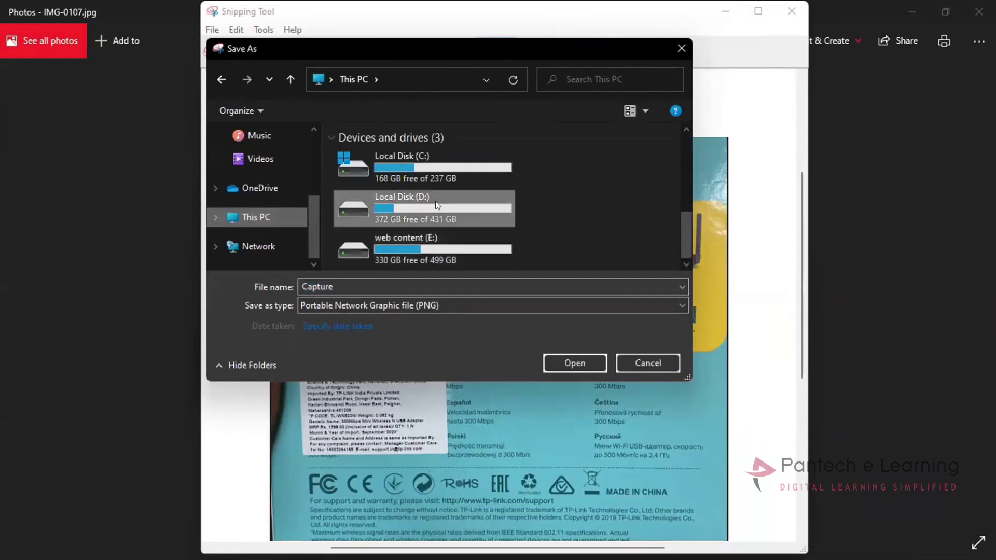
{"action": "double_click", "coordinate": [438, 205]}
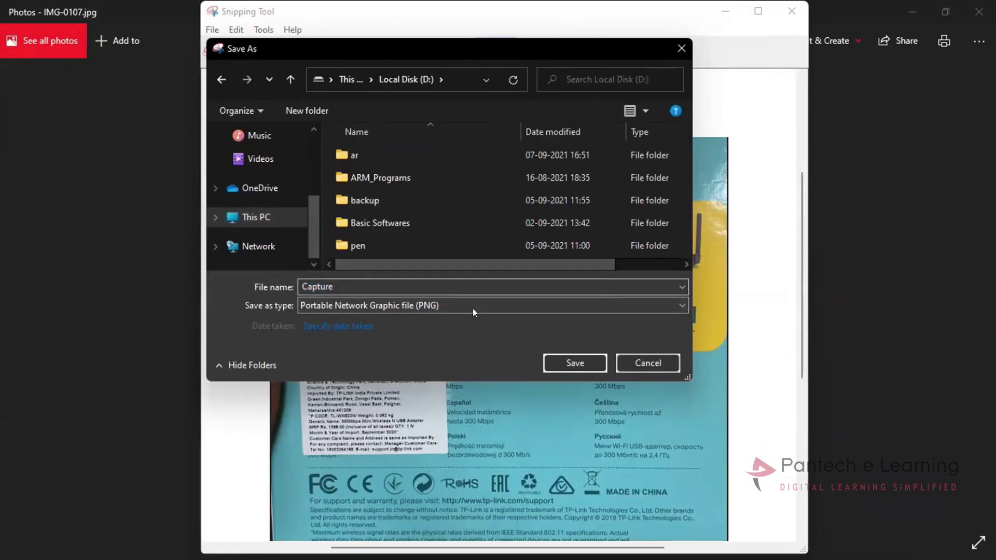
{"action": "left_click", "coordinate": [574, 363]}
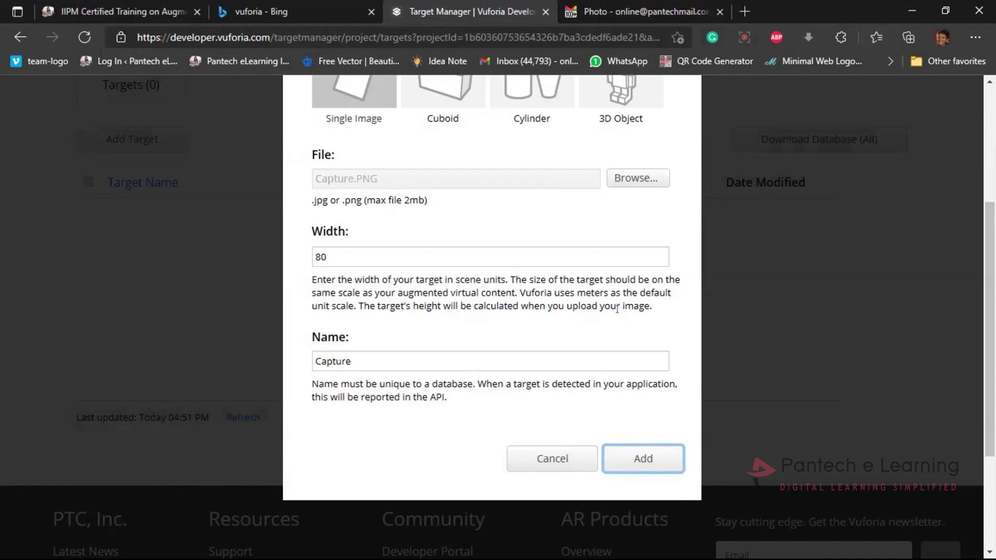
- Try to add Capture.PNG as the image target, and check the file on Local Disk (D:)
{"action": "left_click", "coordinate": [643, 460]}
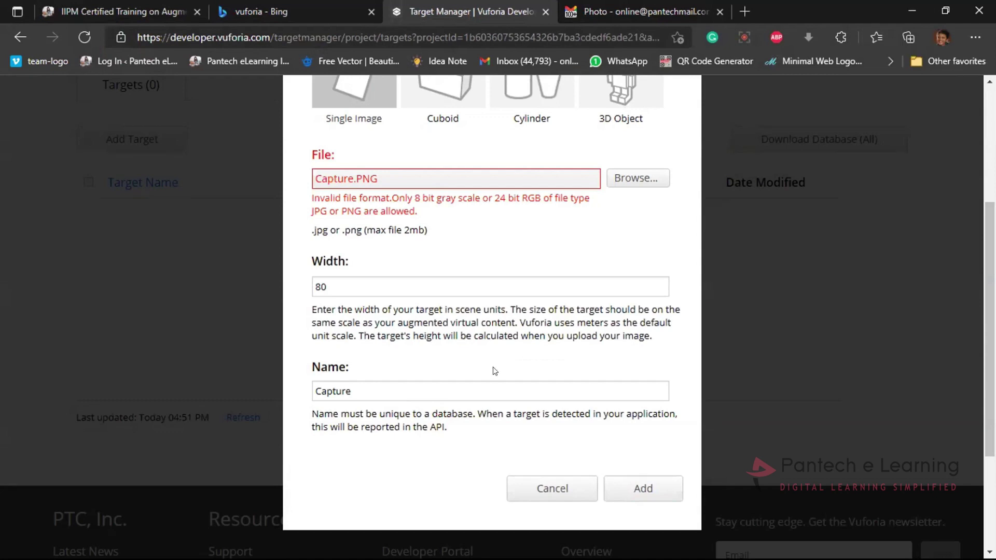
{"action": "key", "text": "alt+Tab"}
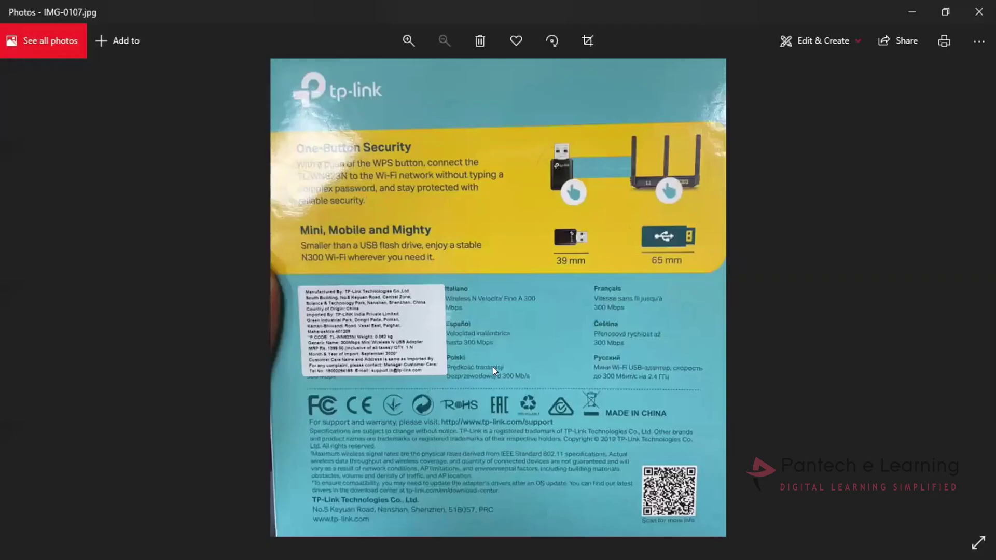
{"action": "key", "text": "alt+Tab"}
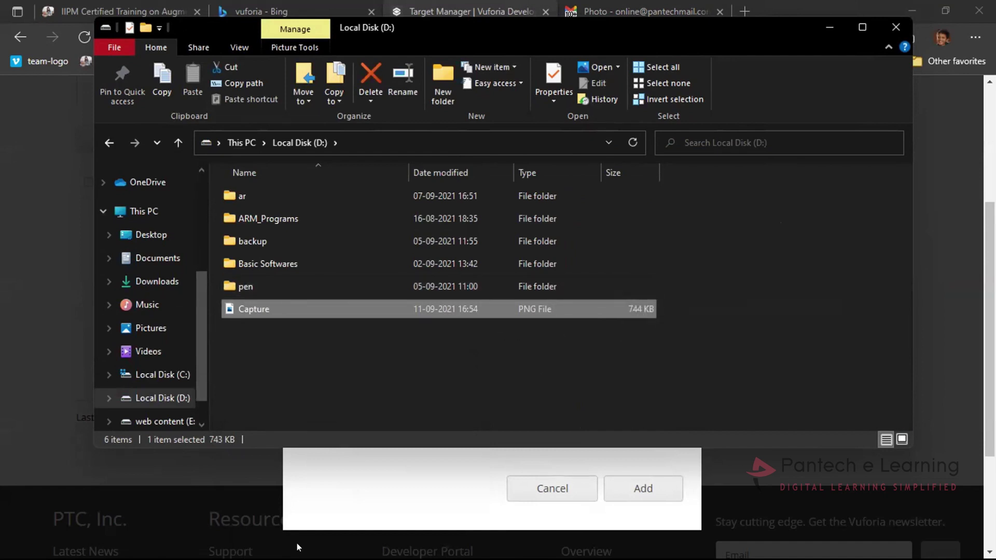
{"action": "key", "text": "alt+Tab"}
{"action": "key", "text": "alt+Tab"}
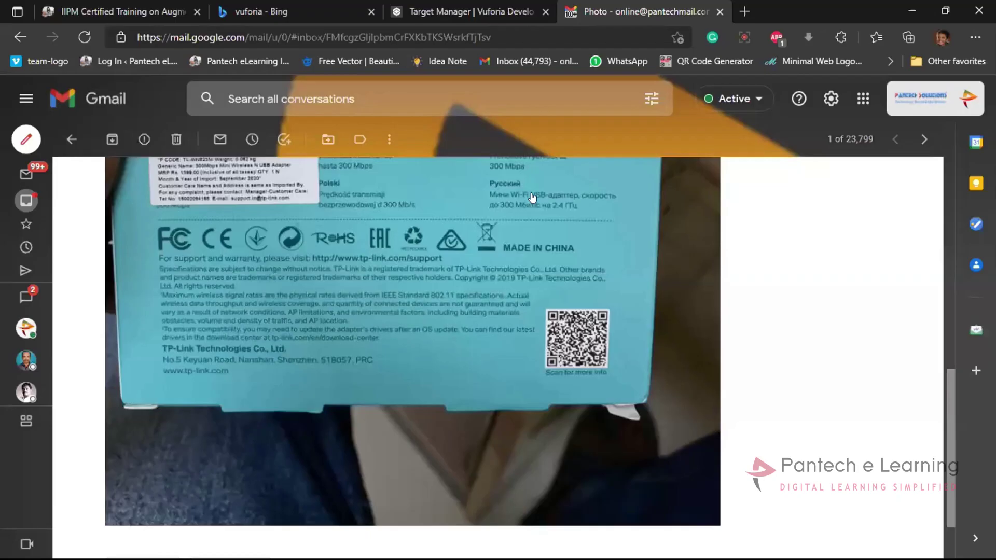
- Convert Capture.PNG from Local Disk (D:) to JPG on png2jpg.com and download the result
{"action": "left_click", "coordinate": [720, 12]}
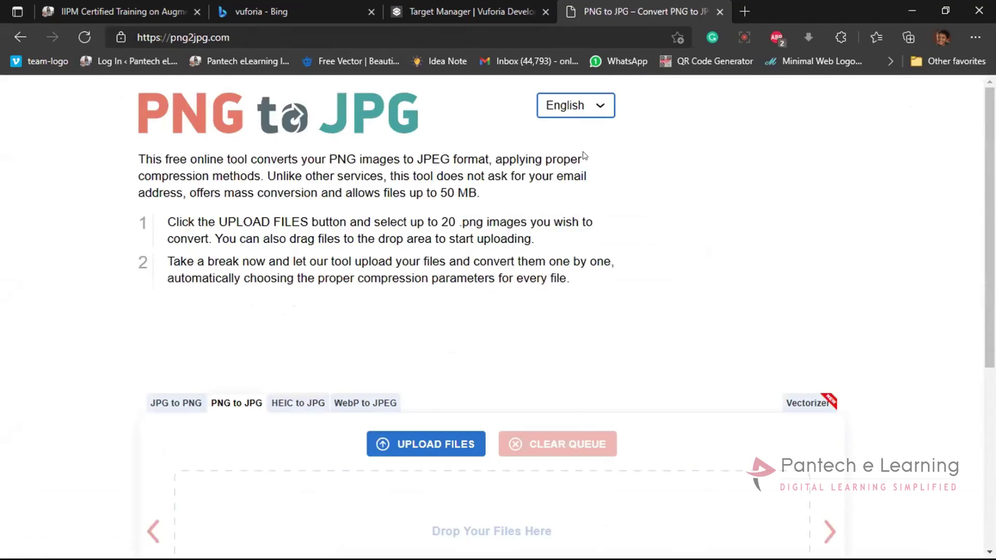
{"action": "left_click", "coordinate": [384, 446]}
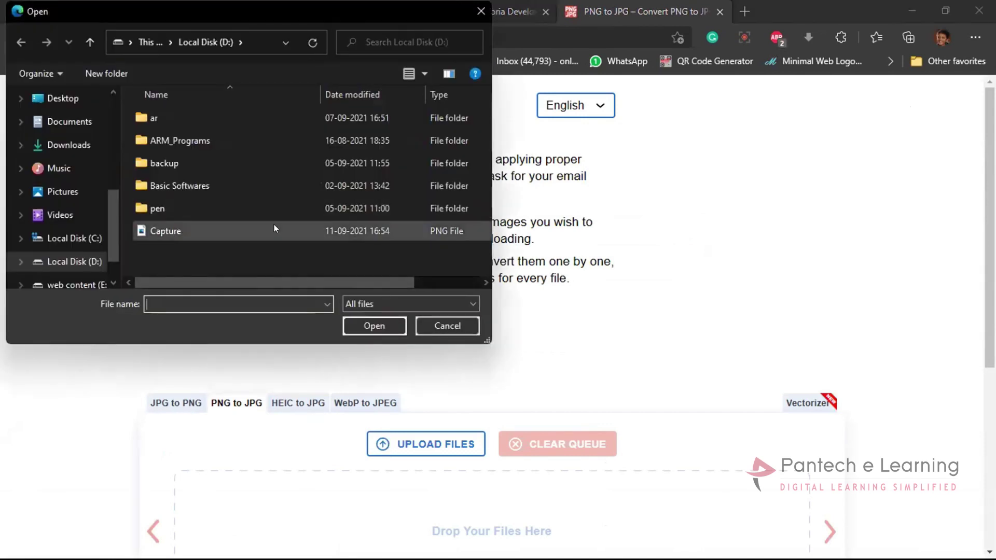
{"action": "double_click", "coordinate": [274, 226]}
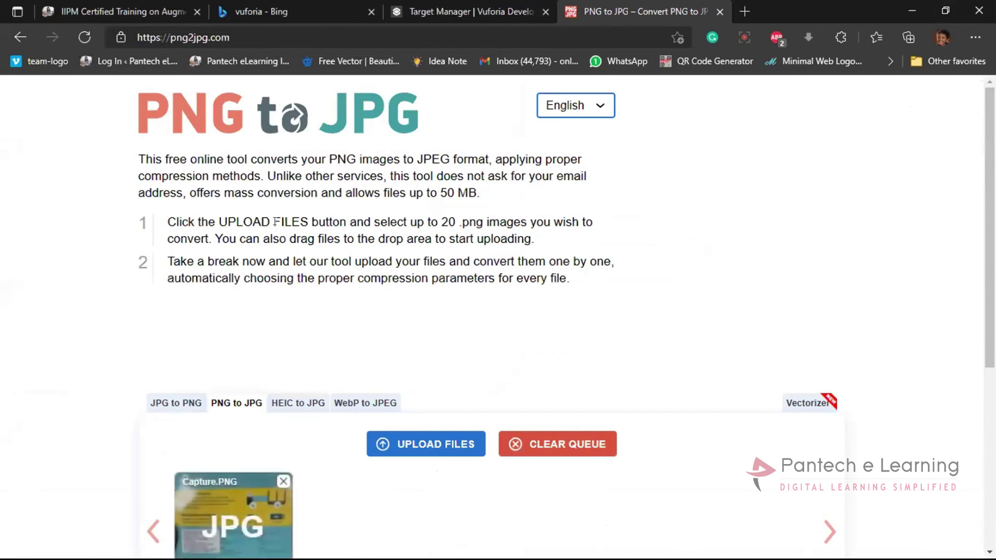
{"action": "scroll", "coordinate": [274, 220], "scroll_direction": "down", "scroll_amount": 5}
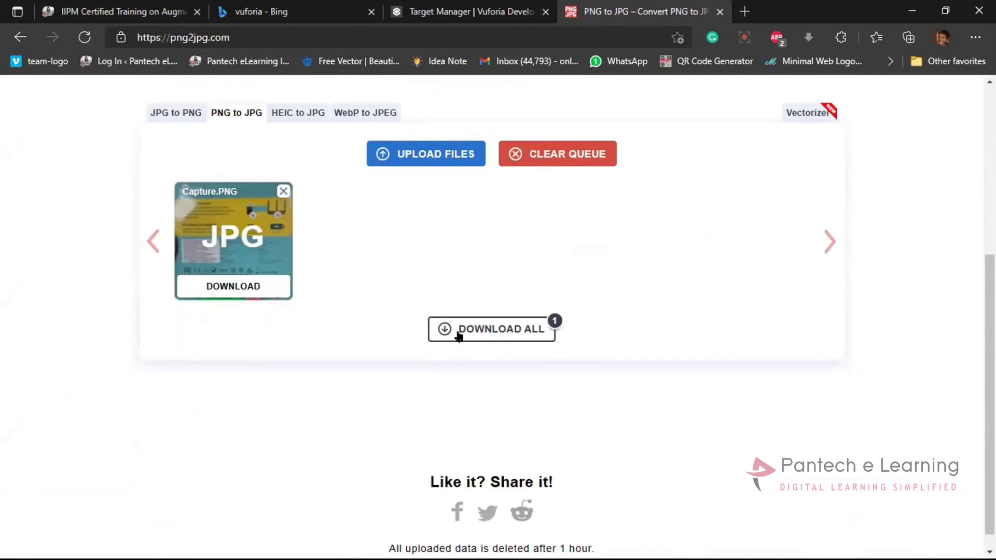
{"action": "left_click", "coordinate": [458, 332]}
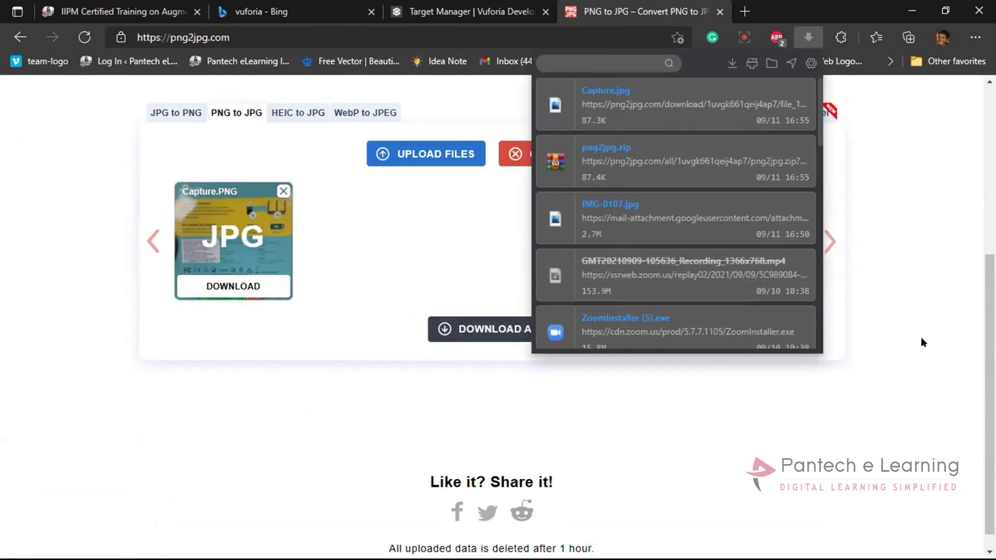
- Return to the Vuforia target form and add Capture.jpg from the Downloads folder as the Single Image target
{"action": "key", "text": "ctrl+shift+Tab"}
{"action": "left_click", "coordinate": [638, 178]}
{"action": "left_click", "coordinate": [77, 143]}
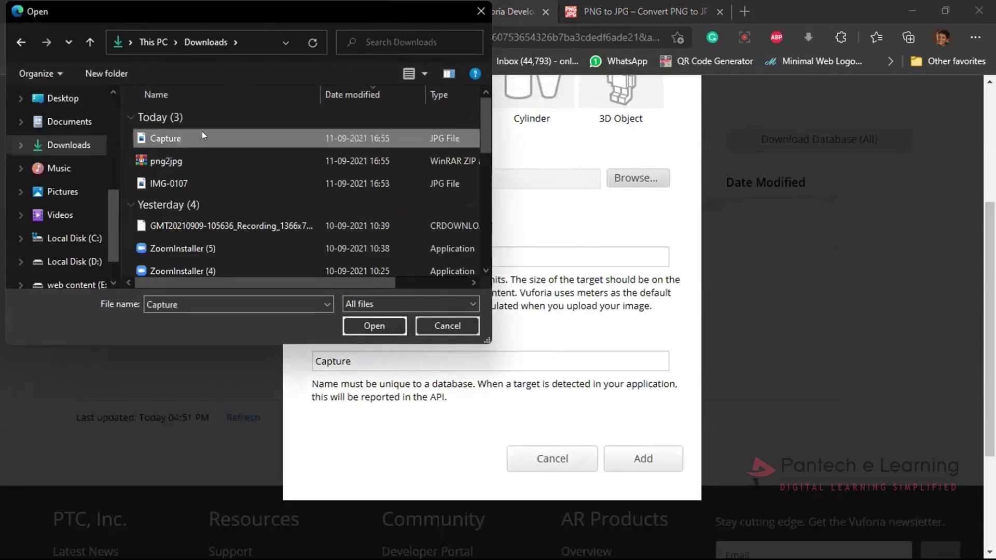
{"action": "double_click", "coordinate": [201, 134]}
{"action": "left_click", "coordinate": [666, 462]}
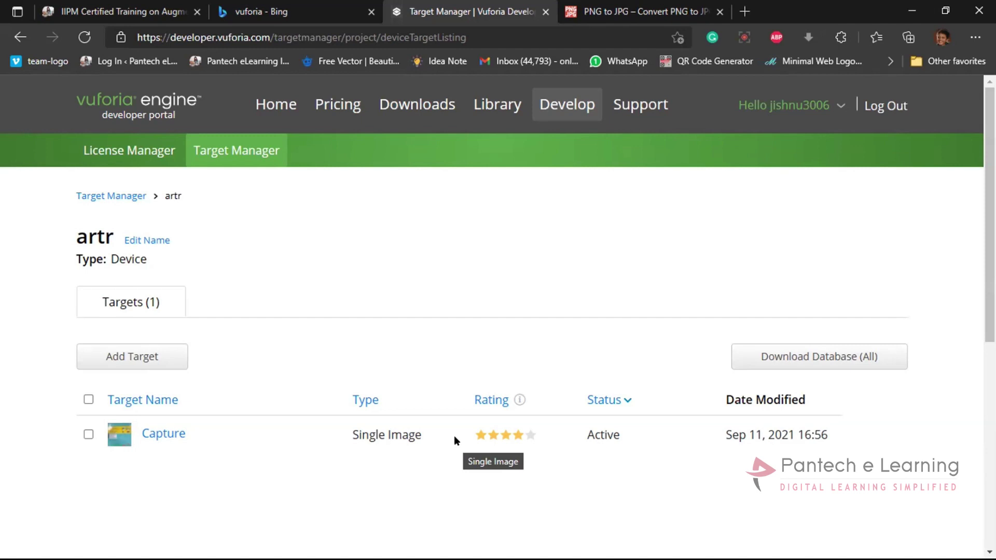
- Open the Capture target's details, show its detected features, and examine the feature points and augmentable rating
{"action": "left_click", "coordinate": [157, 436]}
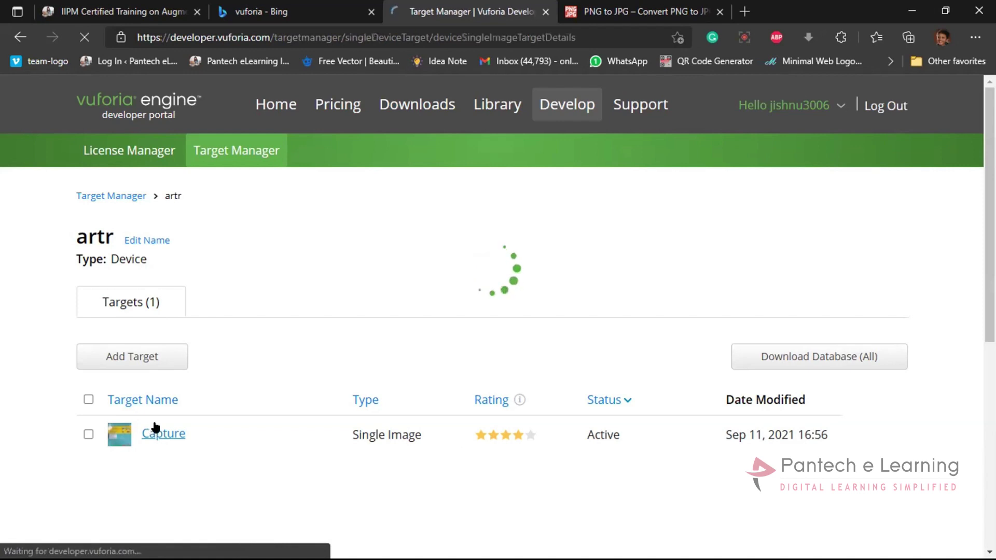
{"action": "scroll", "coordinate": [167, 378], "scroll_direction": "down", "scroll_amount": 1}
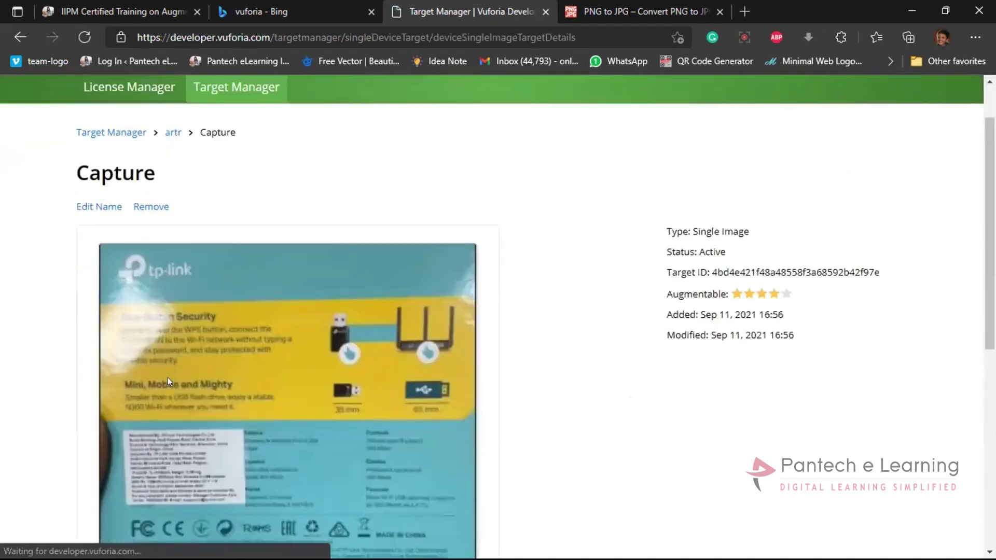
{"action": "scroll", "coordinate": [211, 354], "scroll_direction": "down", "scroll_amount": 2}
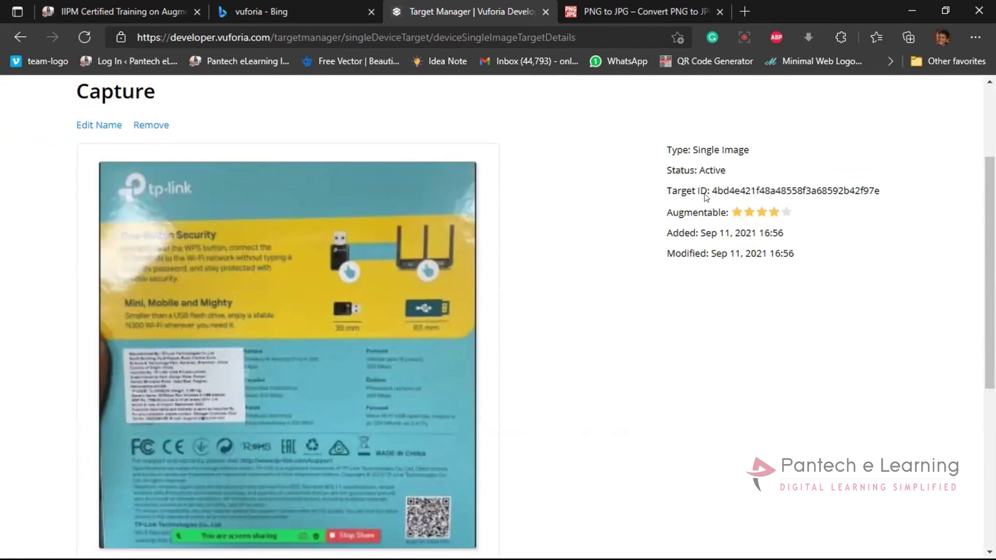
{"action": "scroll", "coordinate": [146, 193], "scroll_direction": "down", "scroll_amount": 2}
{"action": "left_click", "coordinate": [187, 429]}
{"action": "scroll", "coordinate": [410, 460], "scroll_direction": "up", "scroll_amount": 1}
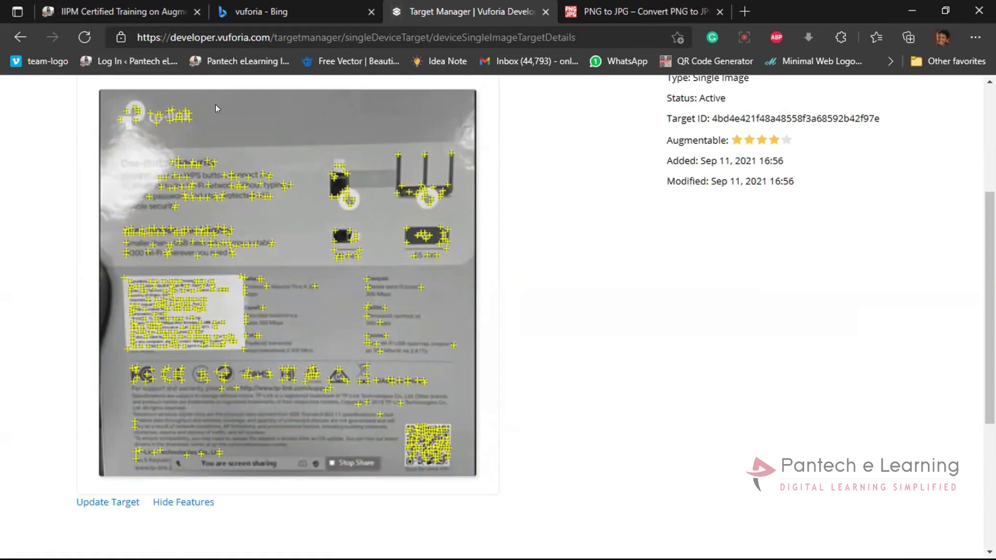
{"action": "scroll", "coordinate": [215, 104], "scroll_direction": "up", "scroll_amount": 5}
{"action": "scroll", "coordinate": [222, 177], "scroll_direction": "down", "scroll_amount": 2}
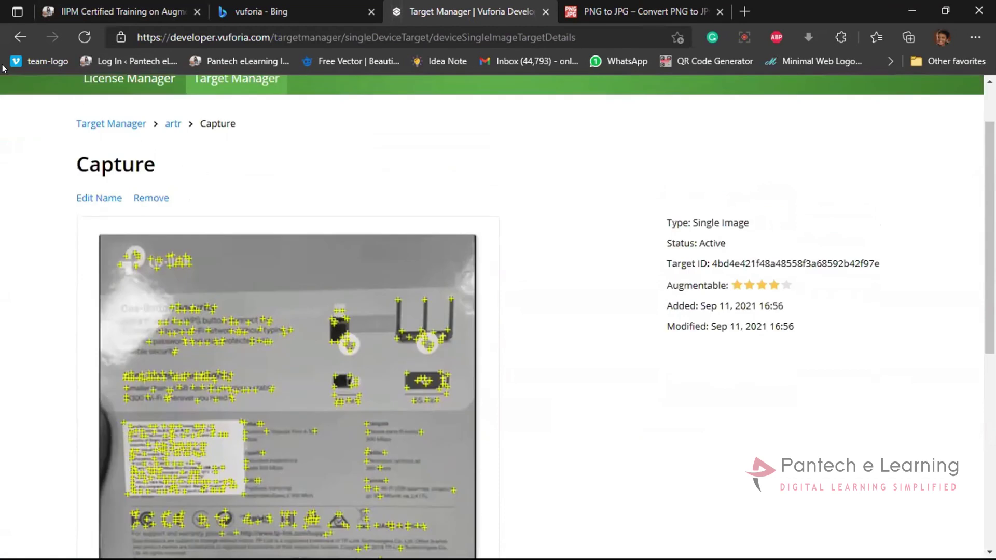
- Go back to the artr database's target list and reload it by resubmitting the form
{"action": "left_click", "coordinate": [23, 40]}
{"action": "left_click", "coordinate": [71, 40]}
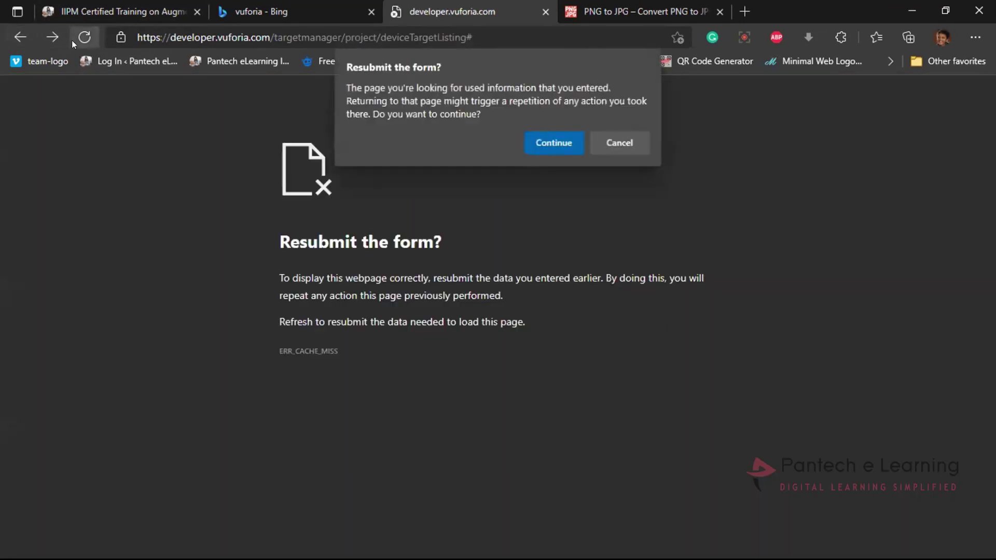
{"action": "left_click", "coordinate": [553, 142]}
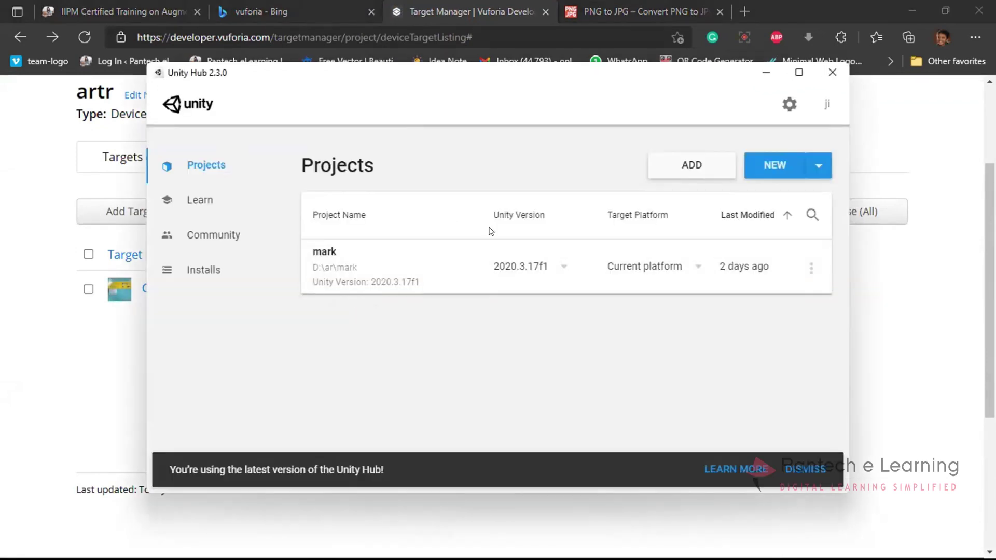
- Switch to Unity Hub and create a 3D project named artr in D:\ar
{"action": "left_click", "coordinate": [825, 167]}
{"action": "left_click", "coordinate": [826, 170]}
{"action": "type", "text": "artr"}
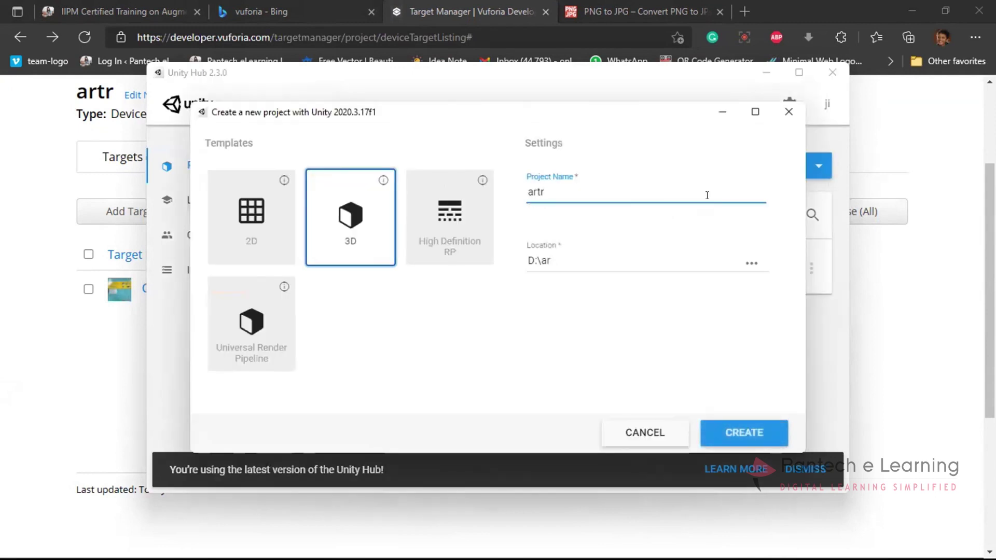
{"action": "key", "text": "Return"}
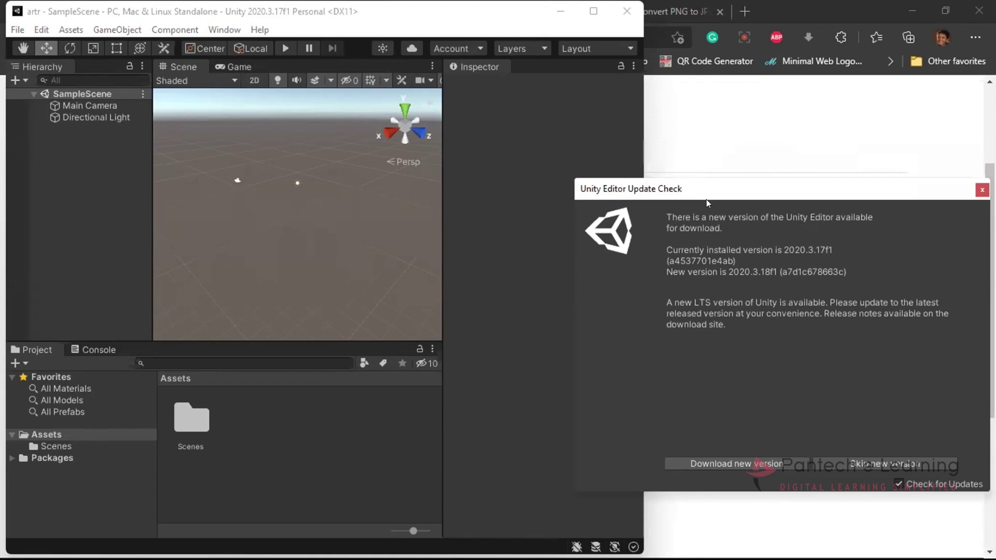
- Dismiss the editor update notice, maximize the editor, and search My Assets in the Package Manager for the Vuforia Engine package
{"action": "key", "text": "Escape"}
{"action": "left_click", "coordinate": [594, 11]}
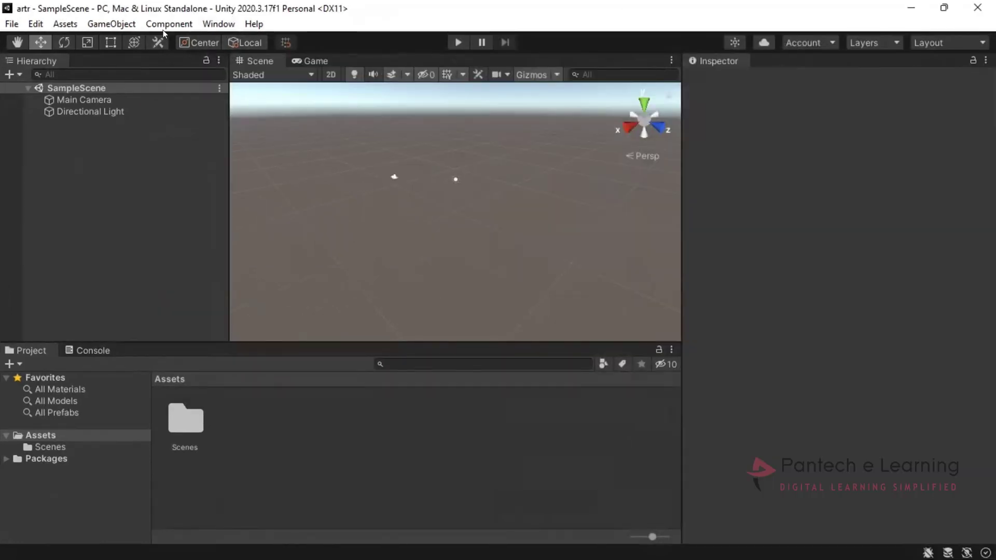
{"action": "left_click", "coordinate": [219, 24]}
{"action": "left_click", "coordinate": [233, 173]}
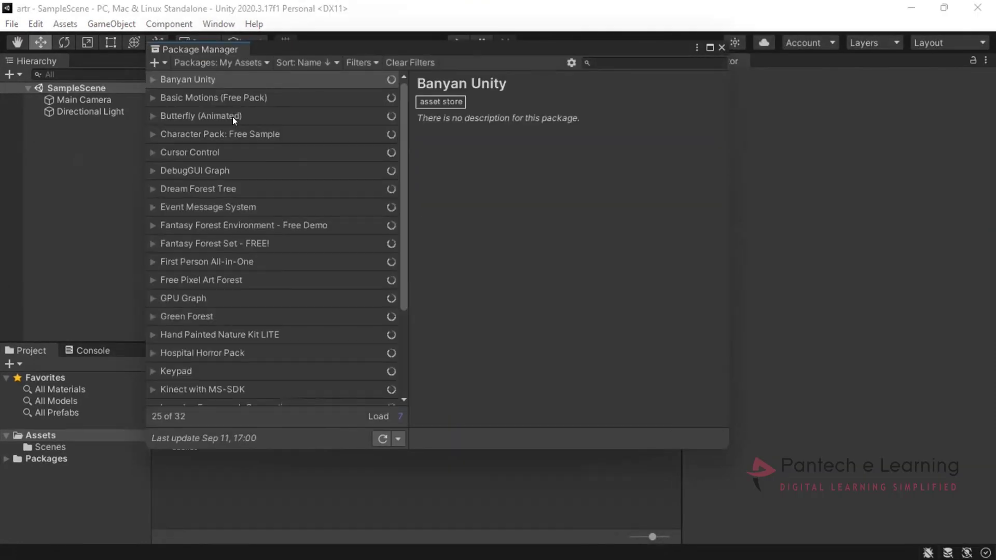
{"action": "left_click", "coordinate": [618, 62]}
{"action": "type", "text": "v"}
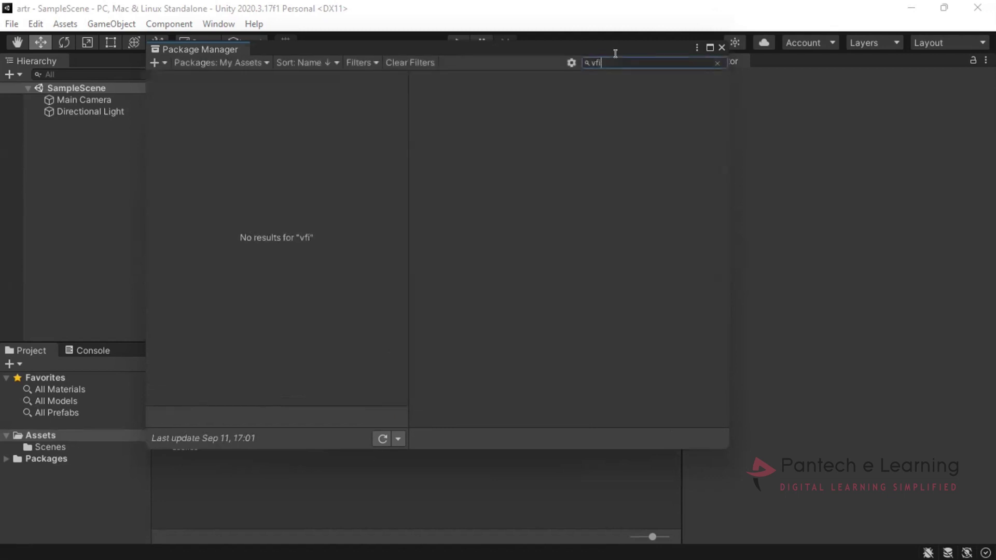
- Import the Vuforia Engine 10.1.4 package, agreeing to the project update and the software license, and close the Package Manager
{"action": "left_click", "coordinate": [701, 438]}
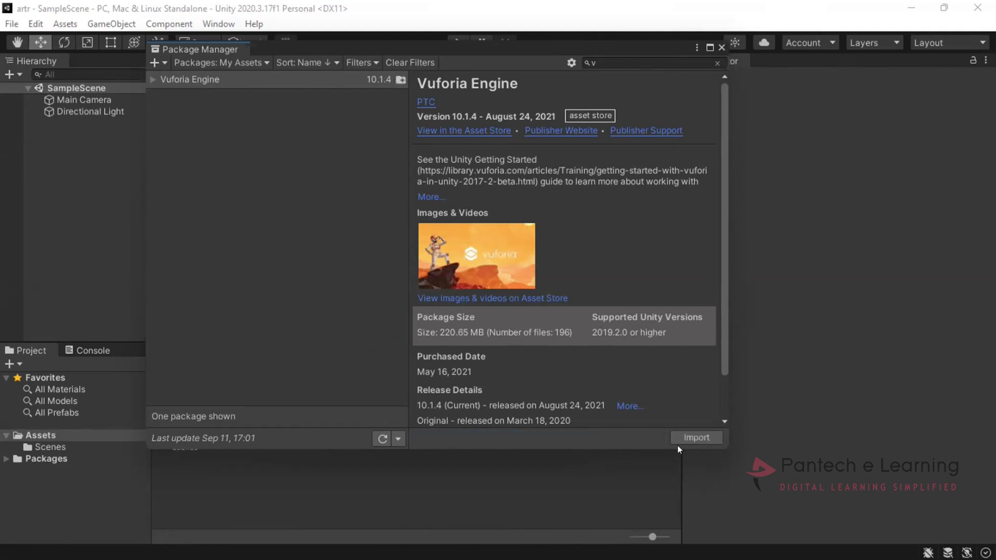
{"action": "left_click", "coordinate": [679, 441]}
{"action": "left_click", "coordinate": [539, 317]}
{"action": "left_click", "coordinate": [488, 528]}
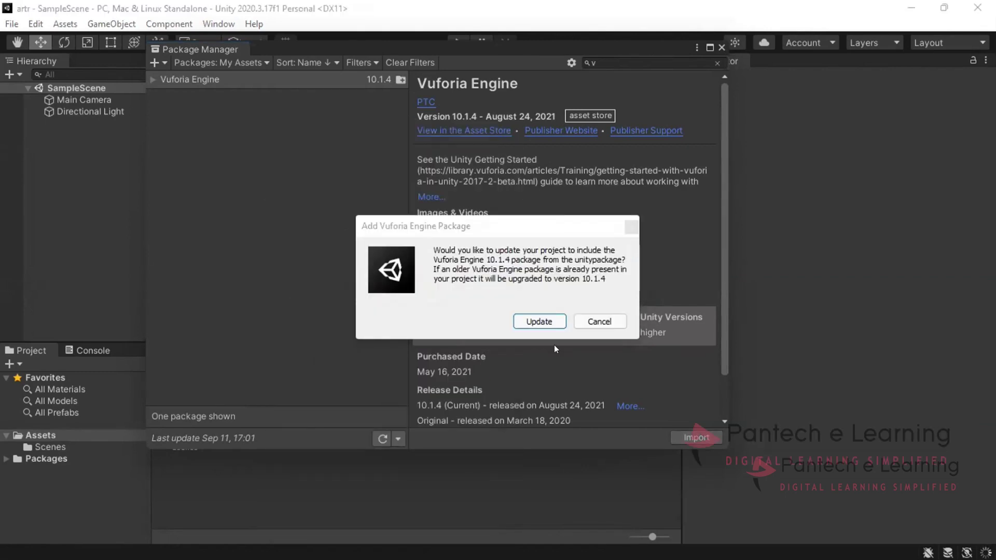
{"action": "left_click", "coordinate": [543, 325]}
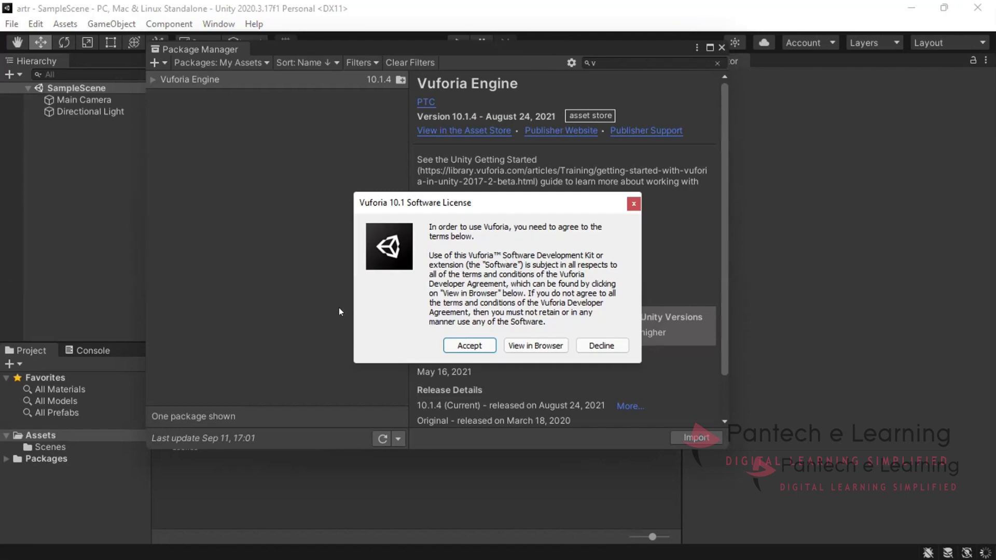
{"action": "left_click", "coordinate": [467, 349]}
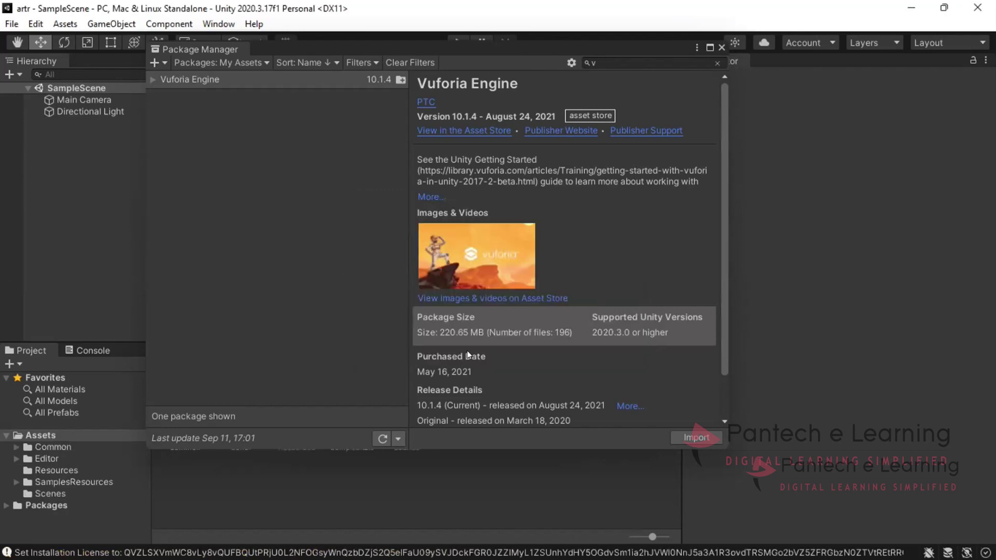
{"action": "left_click", "coordinate": [721, 48]}
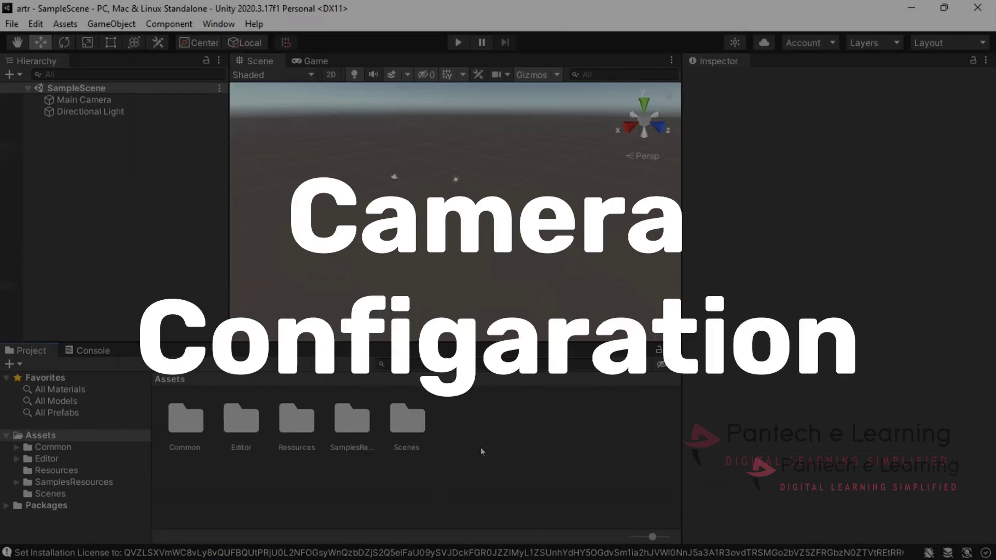
{"action": "left_click", "coordinate": [112, 23]}
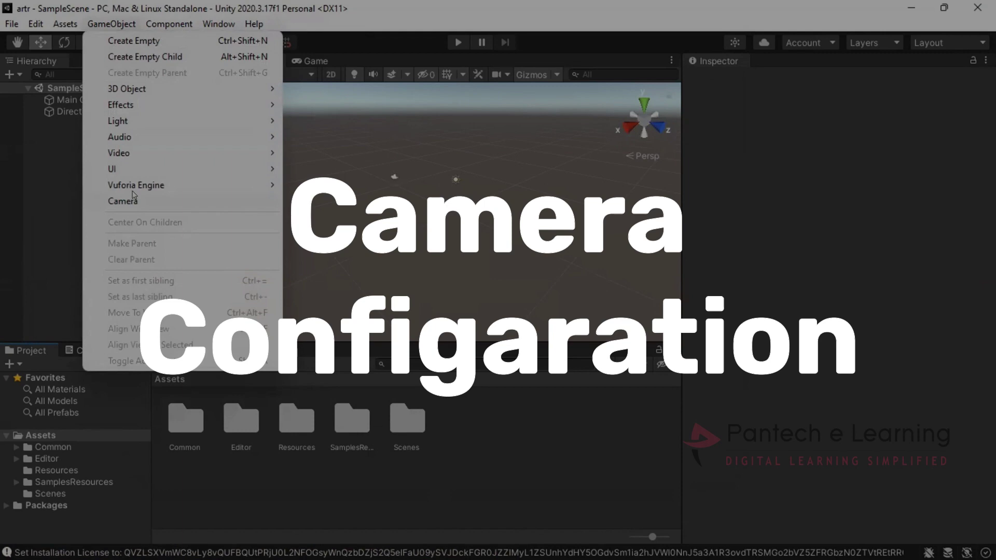
{"action": "mouse_move", "coordinate": [133, 185]}
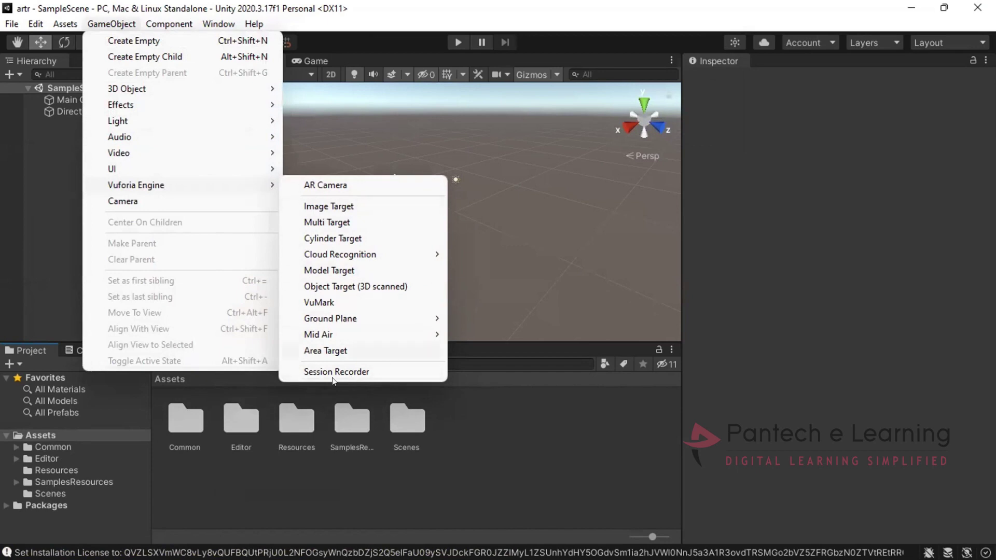
{"action": "left_click", "coordinate": [108, 284]}
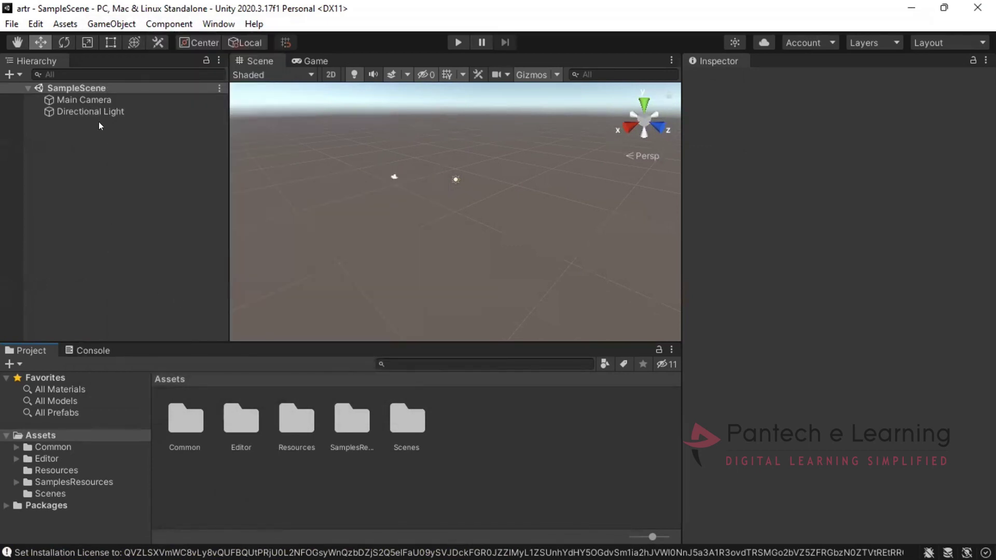
- Add a Vuforia AR Camera to SampleScene and delete the default Main Camera
{"action": "left_click", "coordinate": [109, 24]}
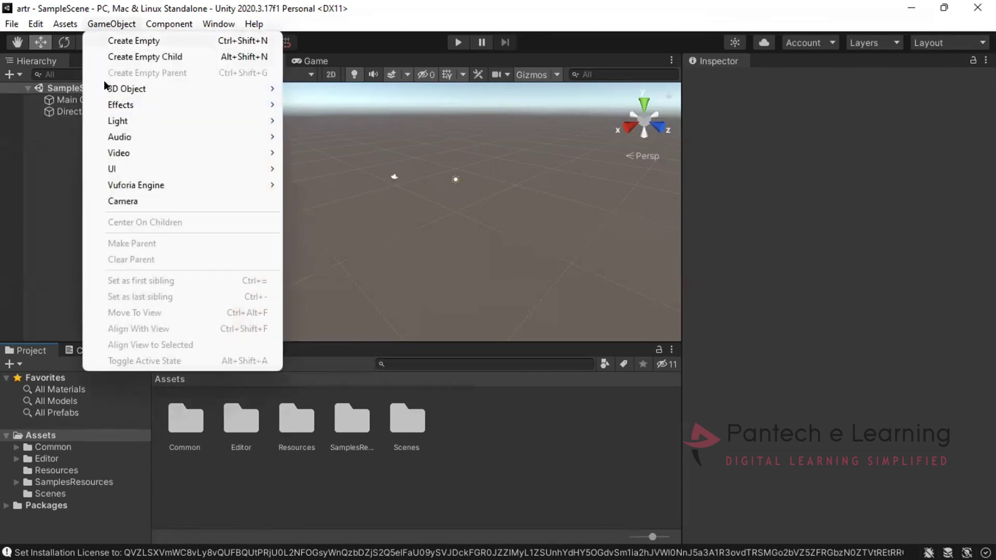
{"action": "mouse_move", "coordinate": [244, 185]}
{"action": "left_click", "coordinate": [308, 187]}
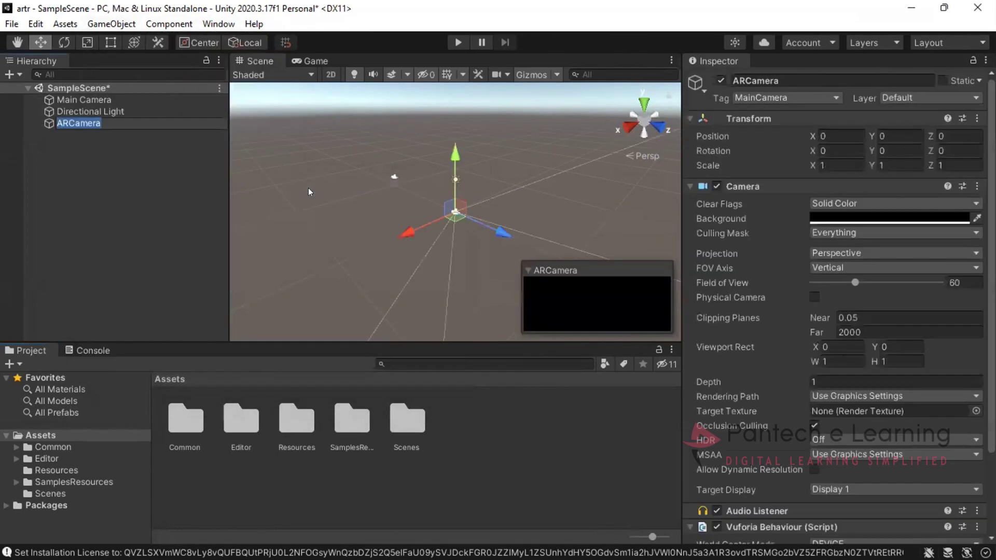
{"action": "left_click", "coordinate": [72, 100]}
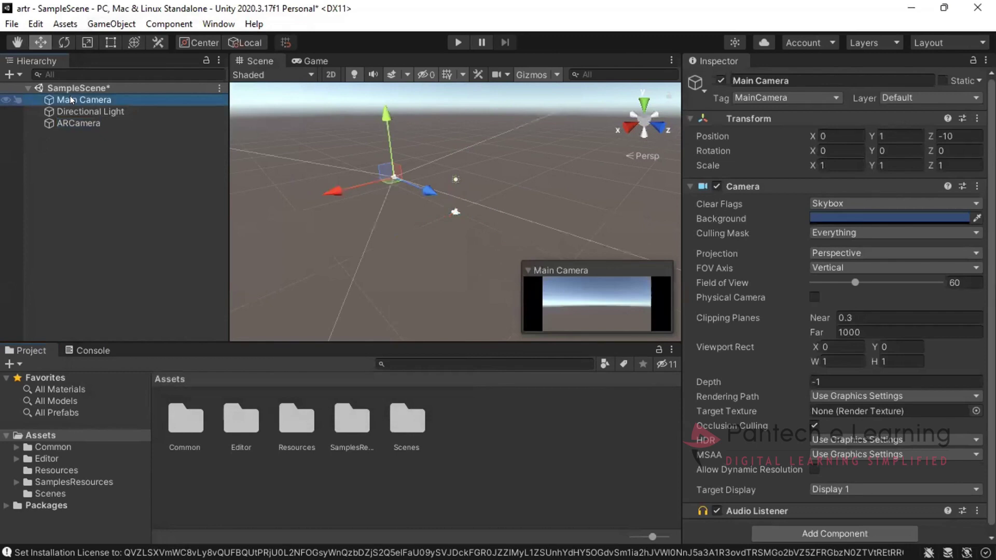
{"action": "key", "text": "Delete"}
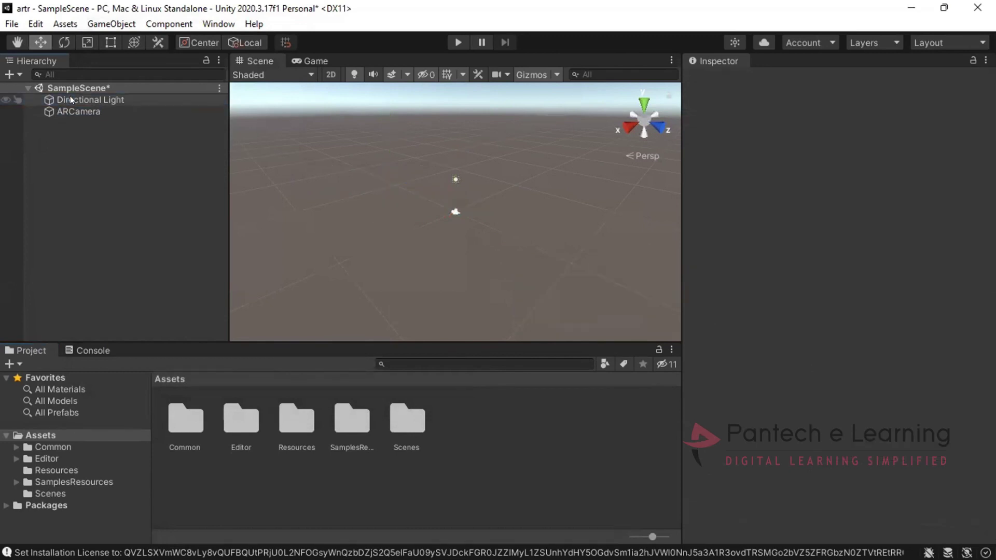
- Review the ARCamera's component settings and test its live camera feed by running and stopping the scene
{"action": "left_click", "coordinate": [72, 111]}
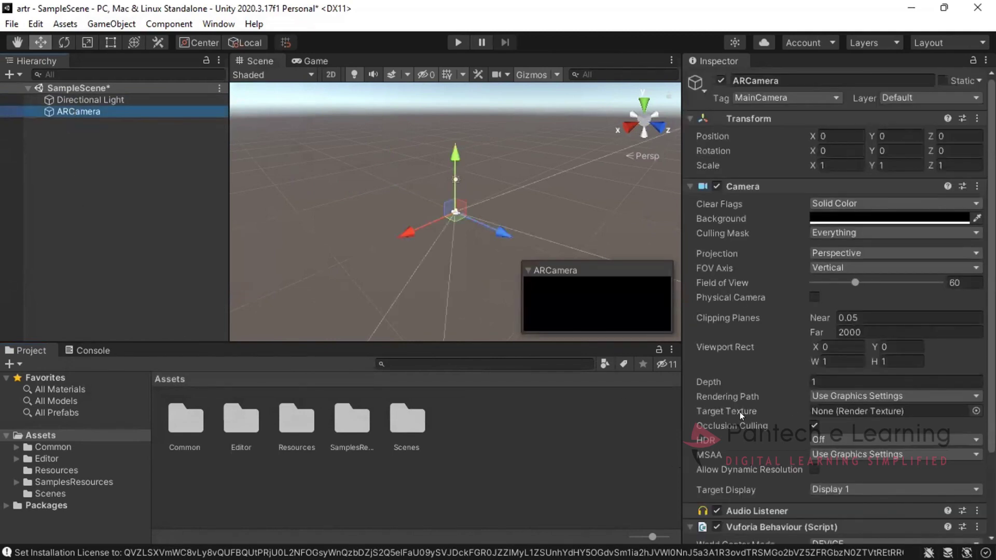
{"action": "scroll", "coordinate": [740, 412], "scroll_direction": "down", "scroll_amount": 3}
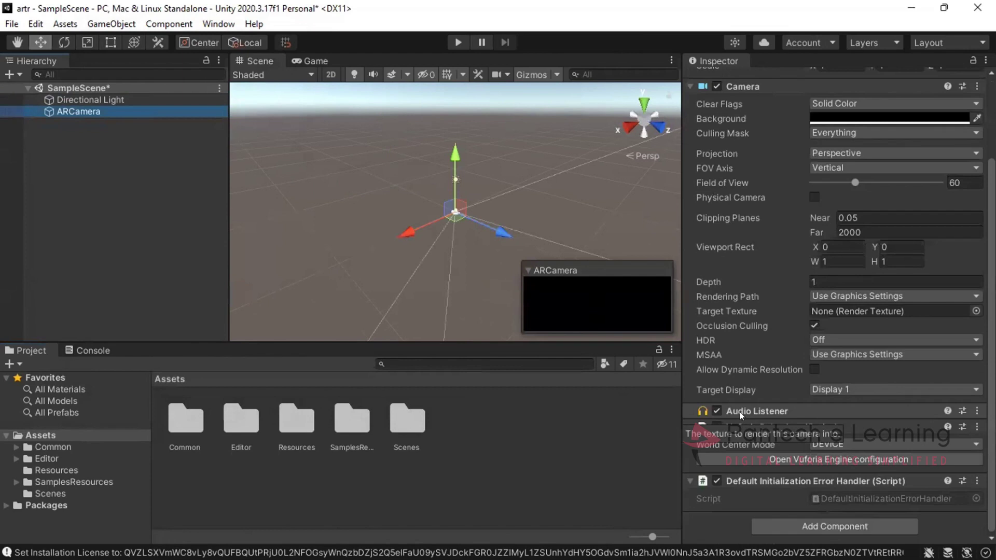
{"action": "scroll", "coordinate": [740, 412], "scroll_direction": "up", "scroll_amount": 3}
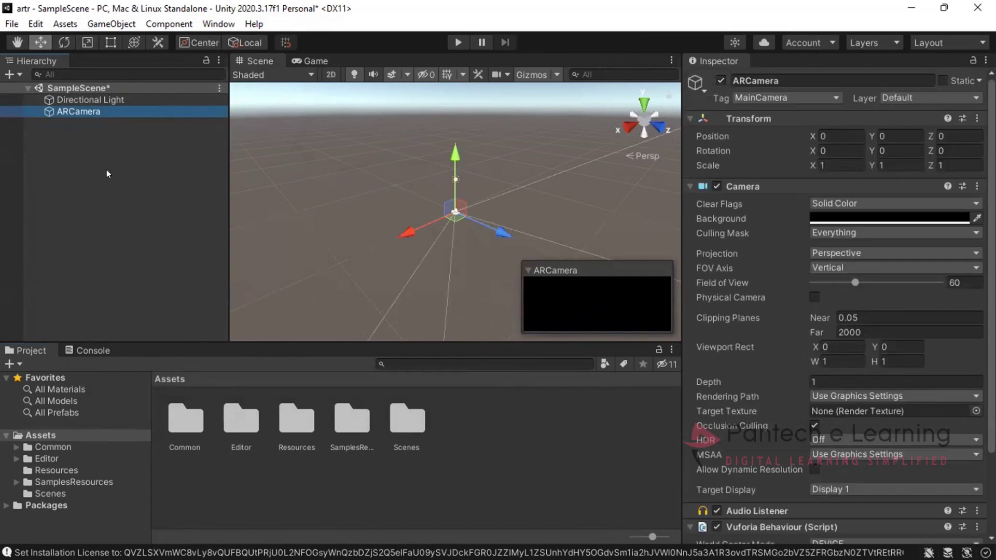
{"action": "left_click", "coordinate": [451, 45]}
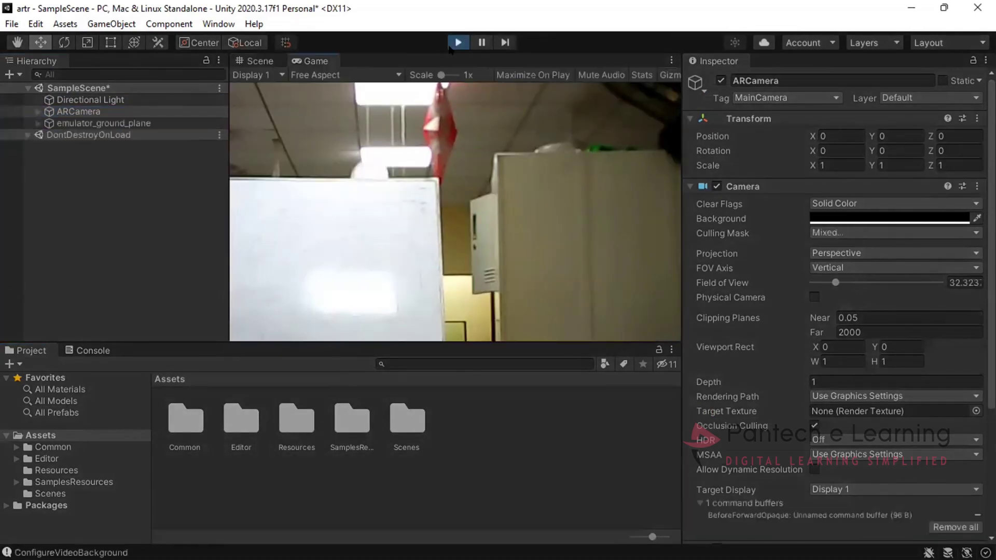
{"action": "scroll", "coordinate": [854, 329], "scroll_direction": "down", "scroll_amount": 5}
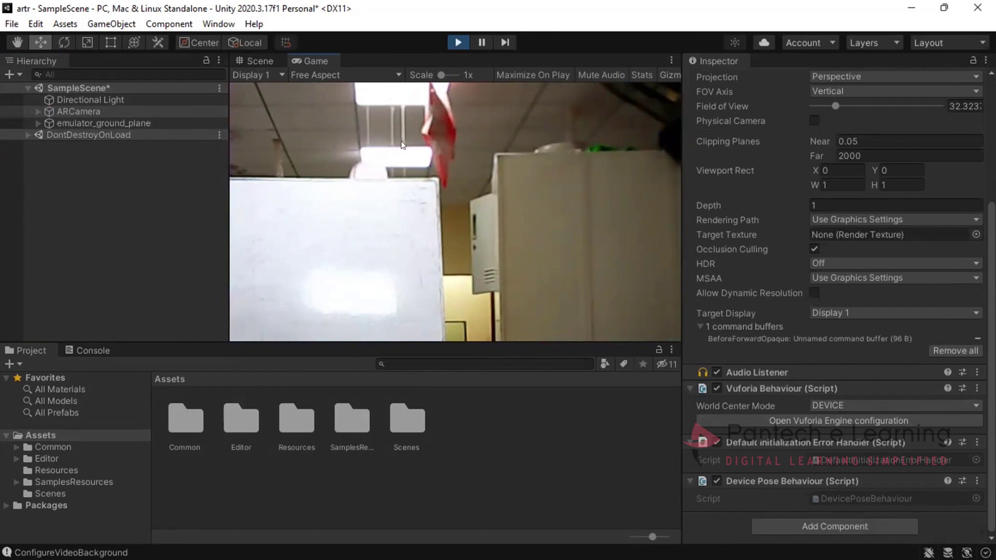
{"action": "key", "text": "ctrl+p"}
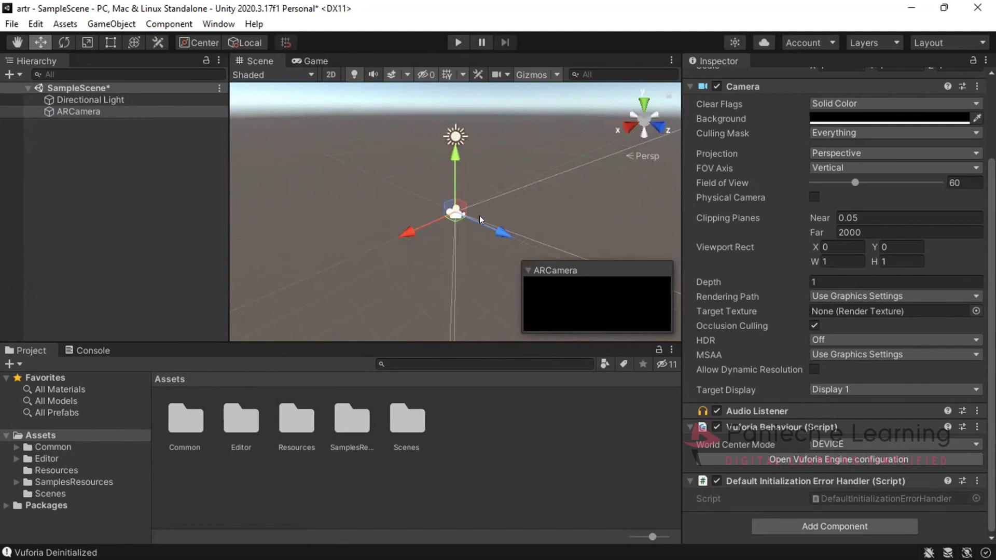
{"action": "left_click", "coordinate": [380, 221]}
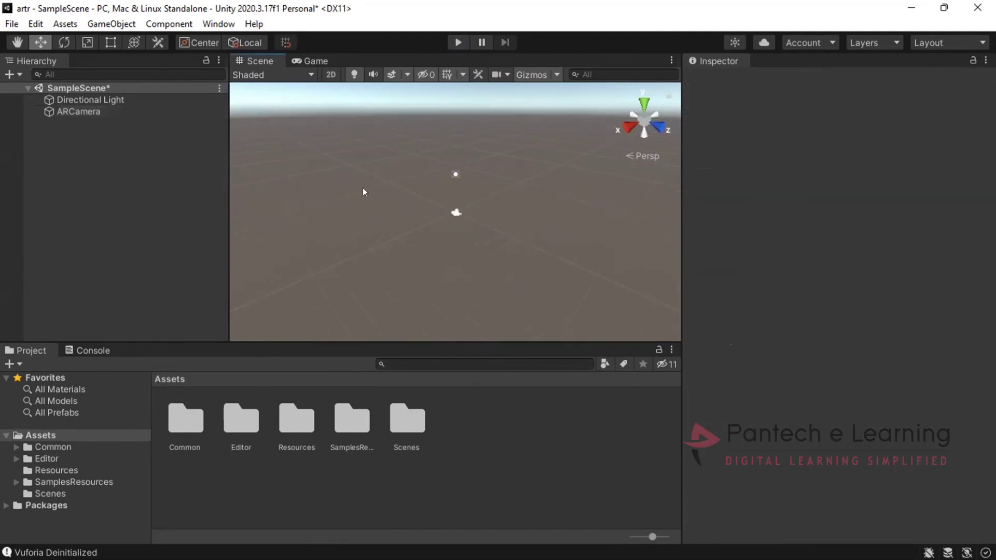
{"action": "left_click", "coordinate": [109, 25]}
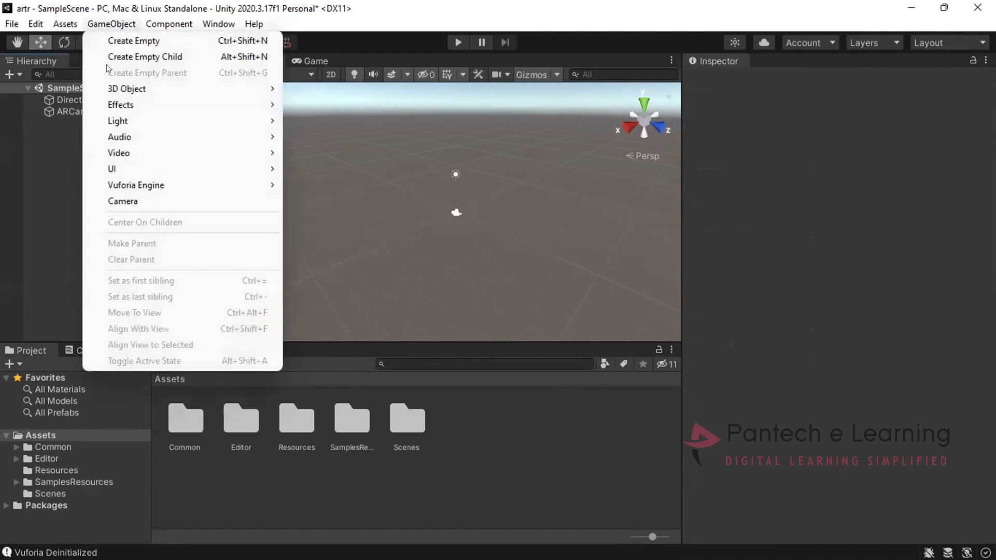
{"action": "left_click", "coordinate": [72, 178]}
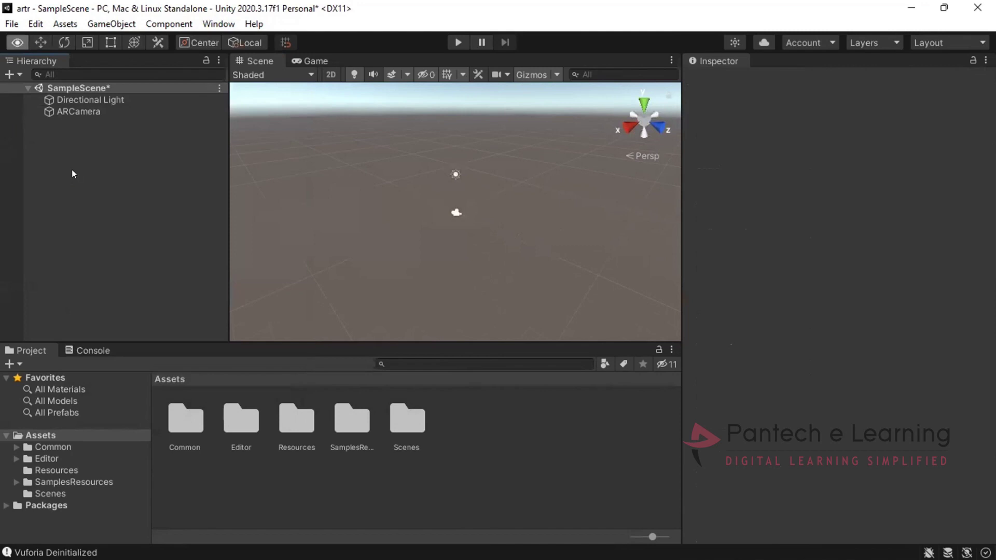
- Switch to the Vuforia Target Manager in the browser and download the whole artr database for the Unity Editor platform
{"action": "key", "text": "alt+Tab"}
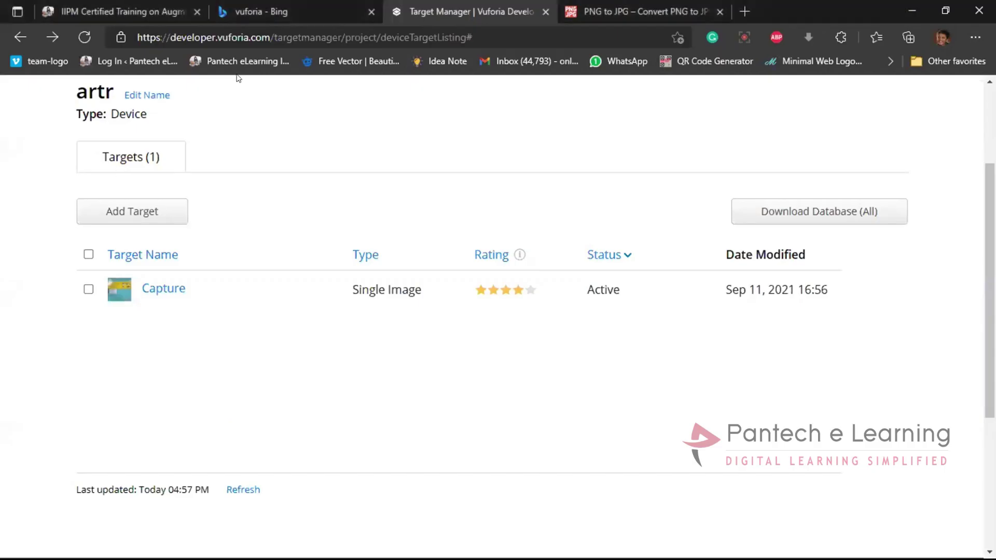
{"action": "left_click", "coordinate": [867, 213]}
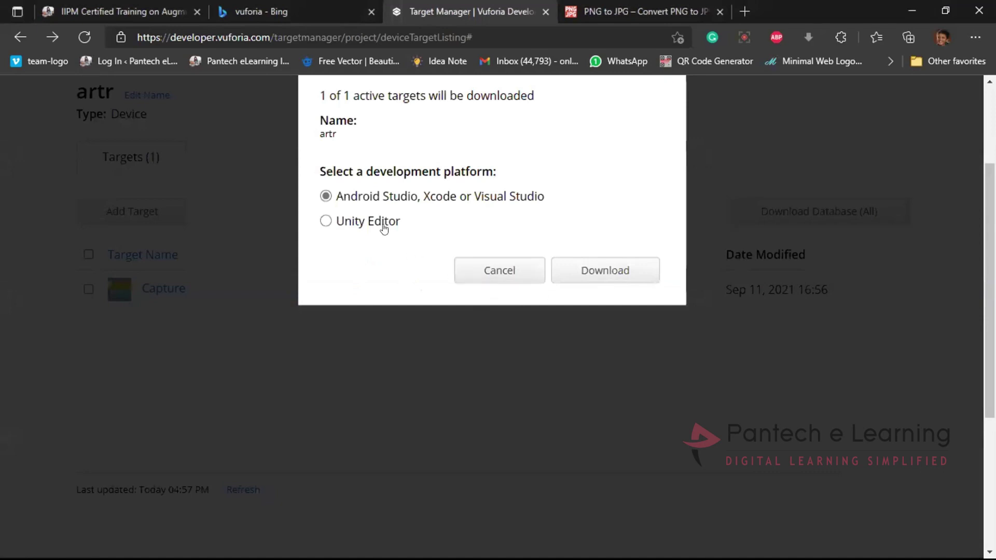
{"action": "left_click", "coordinate": [363, 222]}
{"action": "left_click", "coordinate": [616, 273]}
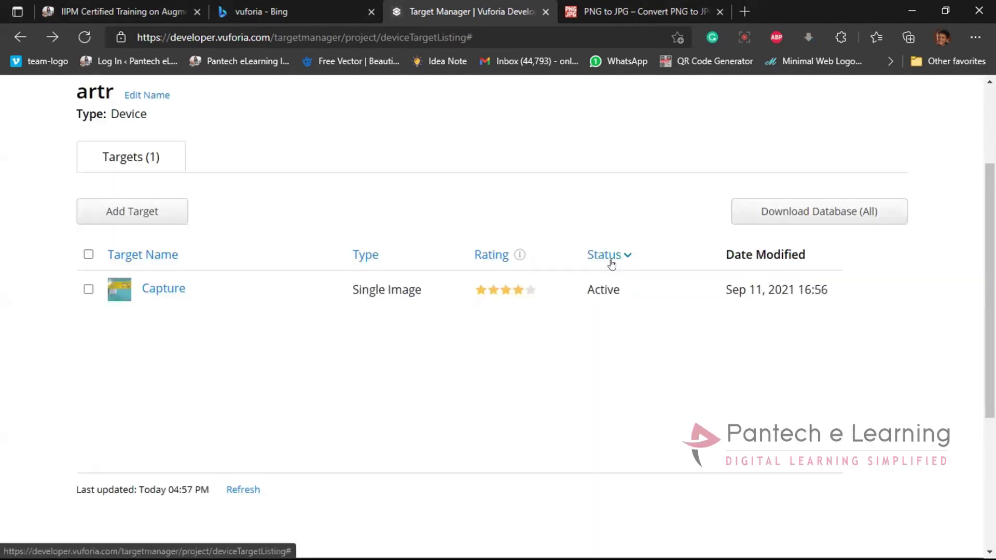
- Open the downloaded artr.unitypackage and import all of its files into the Unity project
{"action": "left_click", "coordinate": [807, 38]}
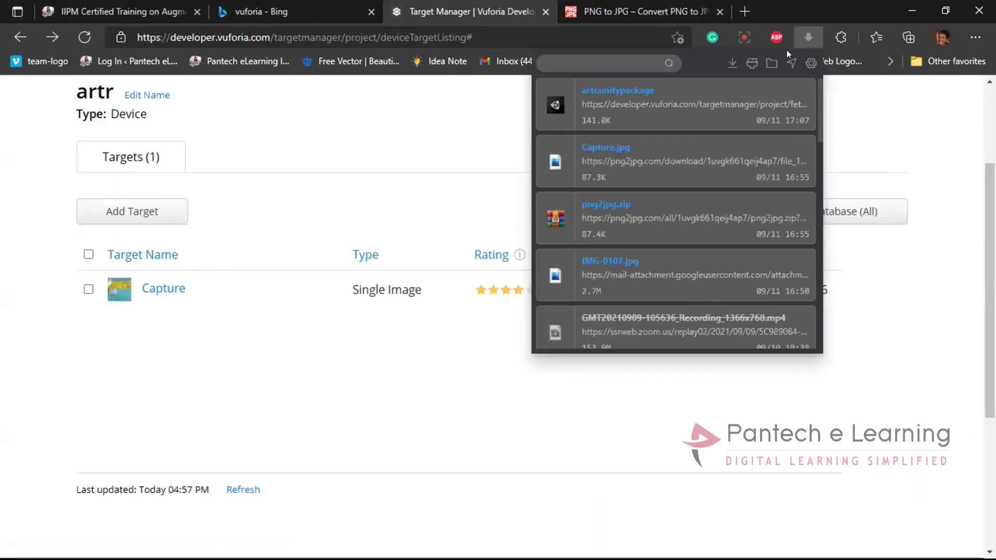
{"action": "left_click", "coordinate": [680, 91]}
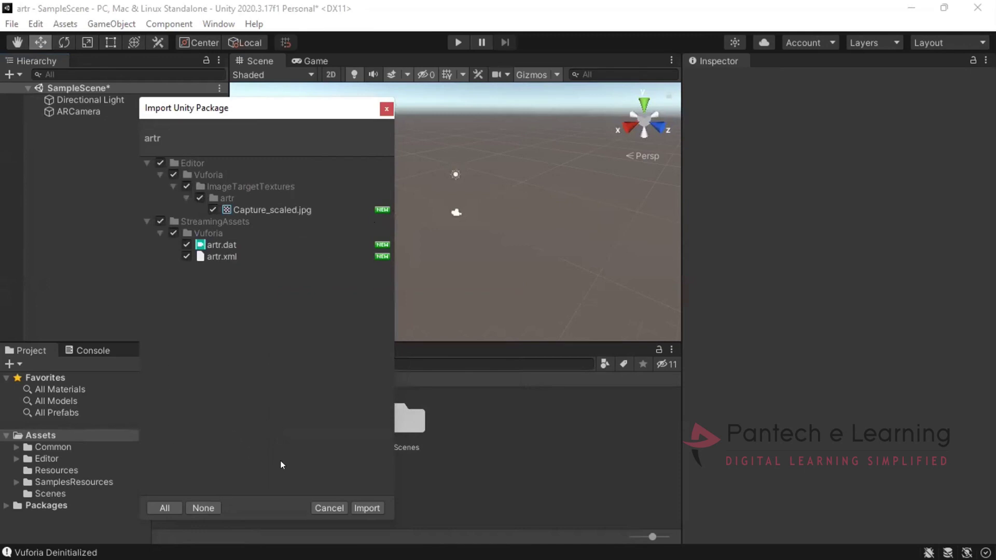
{"action": "key", "text": "Return"}
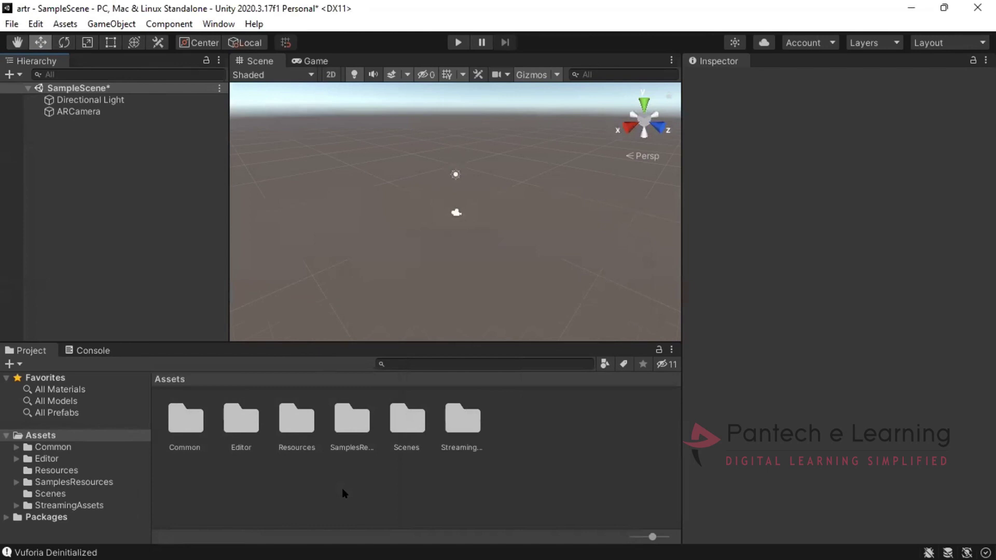
- Add a Vuforia Image Target object to SampleScene
{"action": "left_click", "coordinate": [106, 25]}
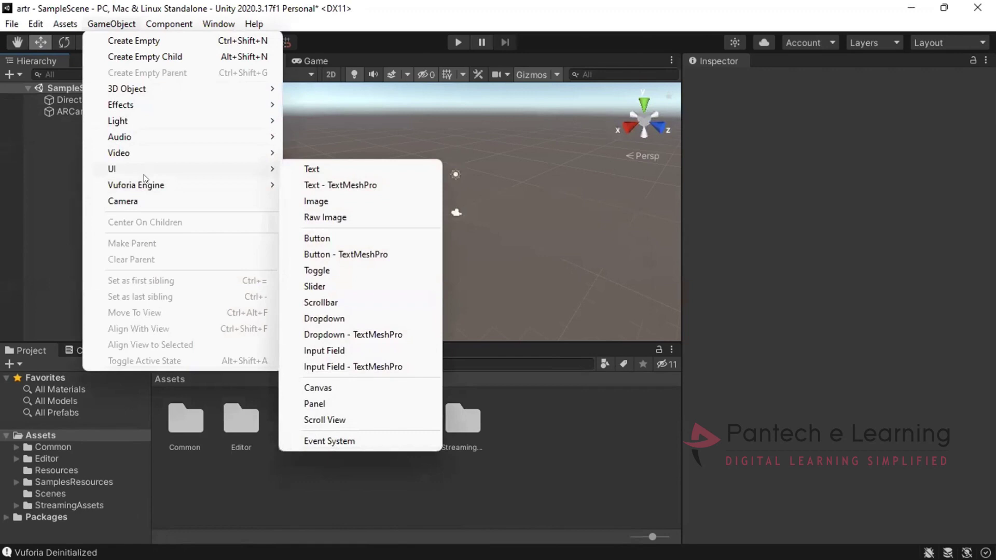
{"action": "mouse_move", "coordinate": [153, 191]}
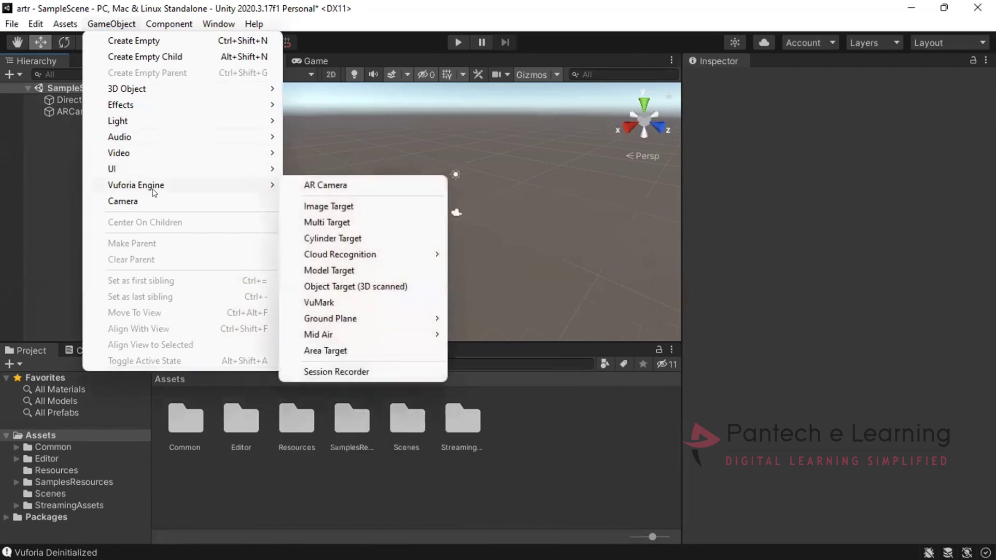
{"action": "left_click", "coordinate": [321, 206]}
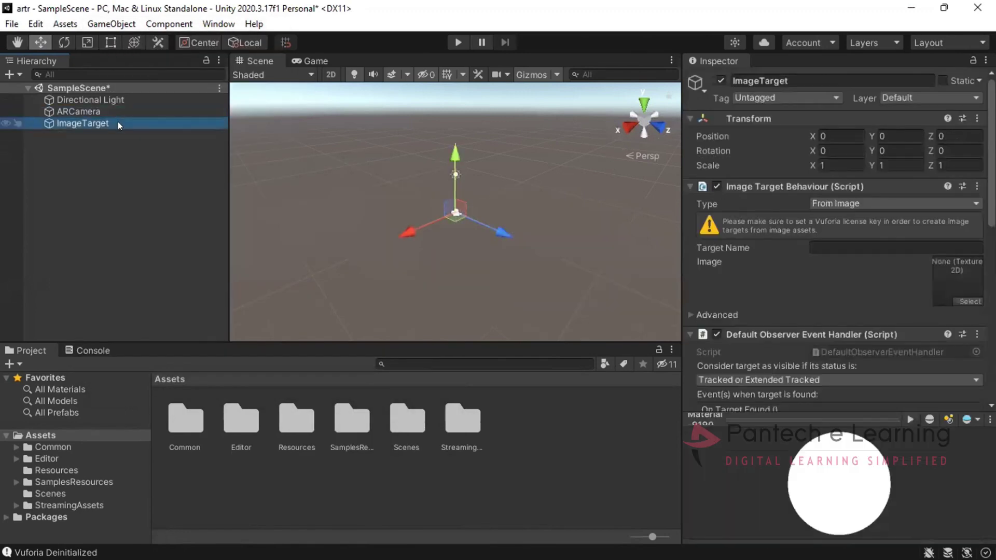
- Open the Vuforia Engine configuration from the ARCamera, and copy the artr app's license key from the License Manager in the browser
{"action": "left_click", "coordinate": [78, 111]}
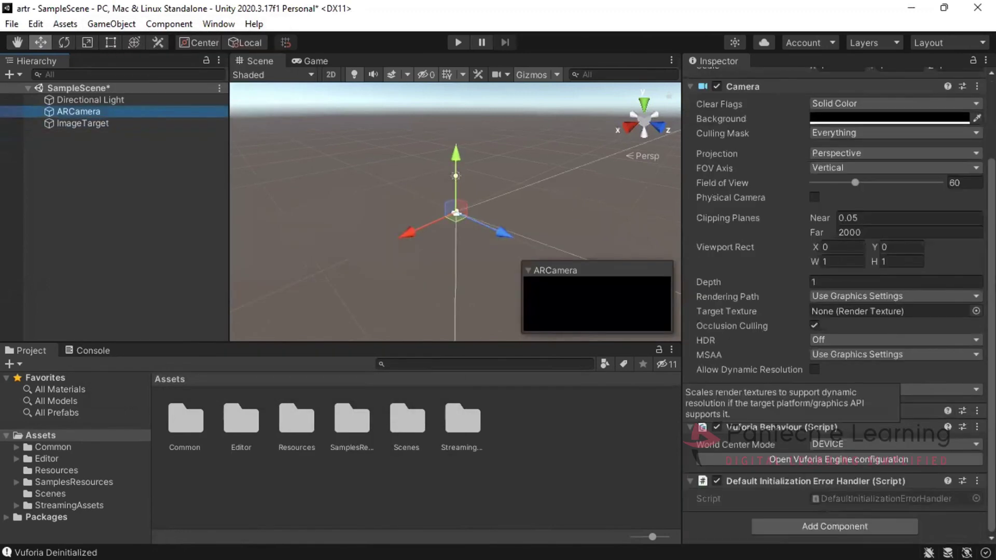
{"action": "left_click", "coordinate": [765, 461]}
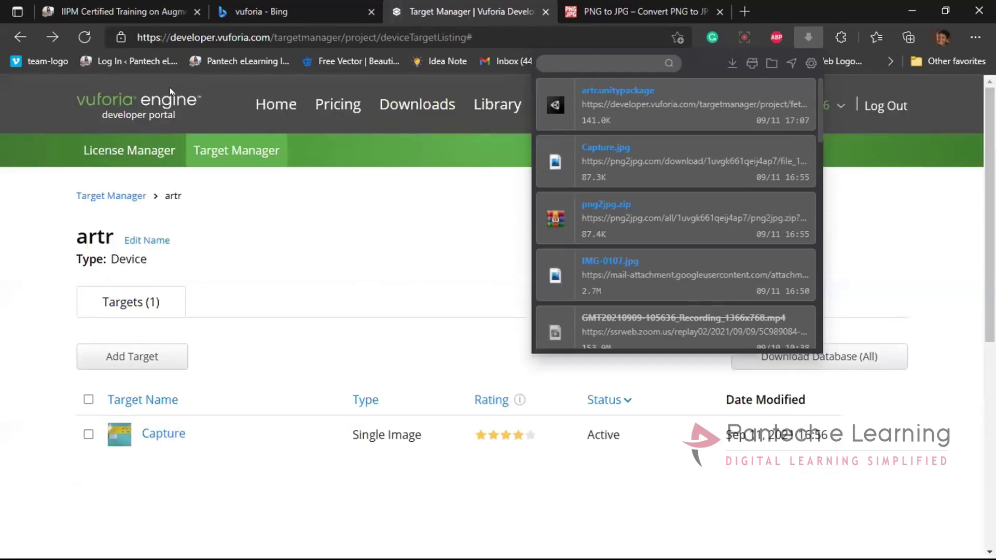
{"action": "left_click", "coordinate": [156, 149]}
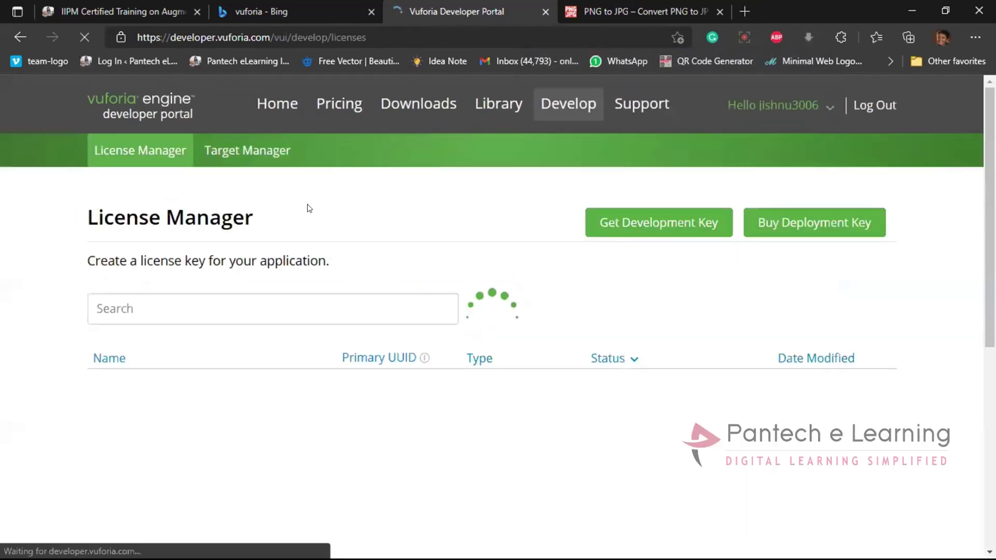
{"action": "left_click", "coordinate": [111, 384]}
{"action": "left_click", "coordinate": [146, 383]}
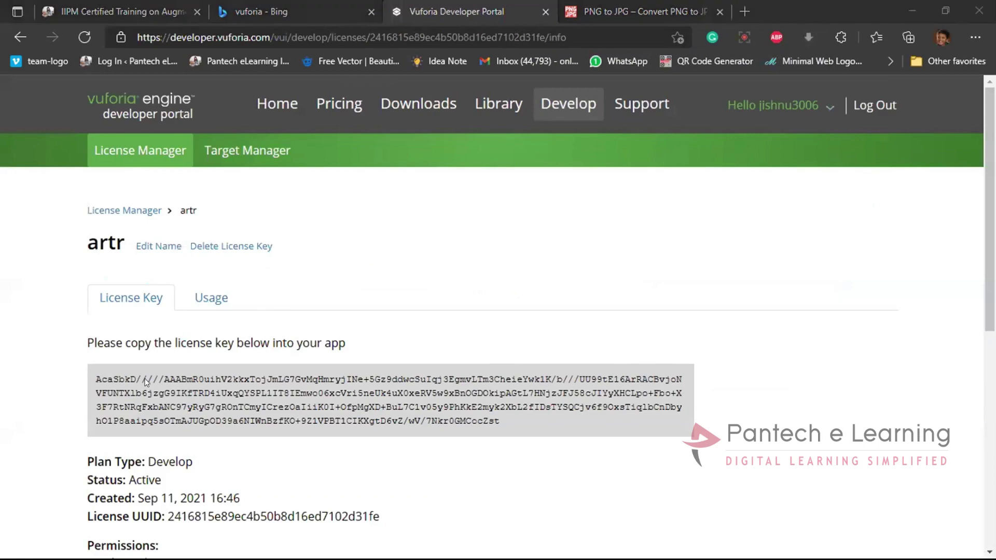
- Switch back to Unity and paste the license key into the App License Key field of the Vuforia Configuration
{"action": "key", "text": "alt+Tab"}
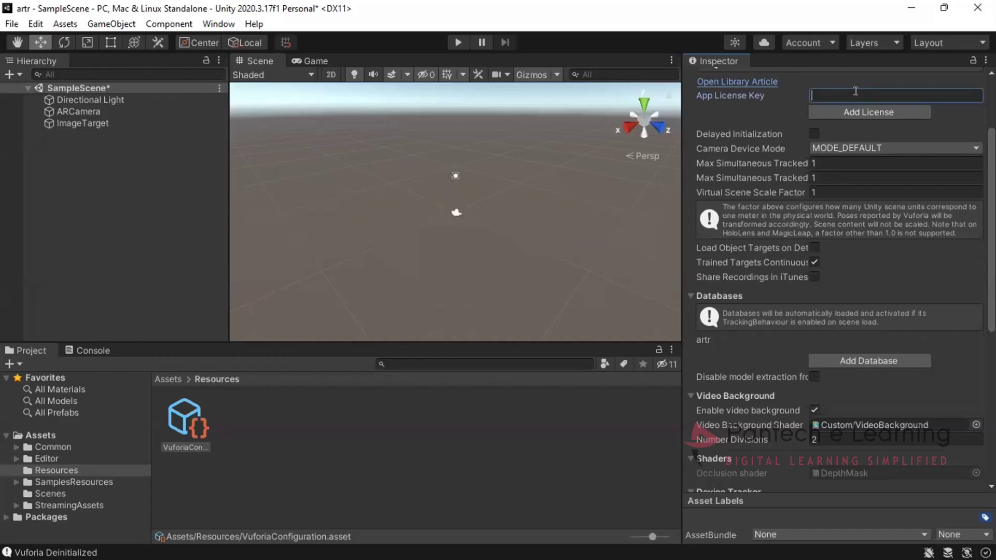
{"action": "key", "text": "ctrl+v"}
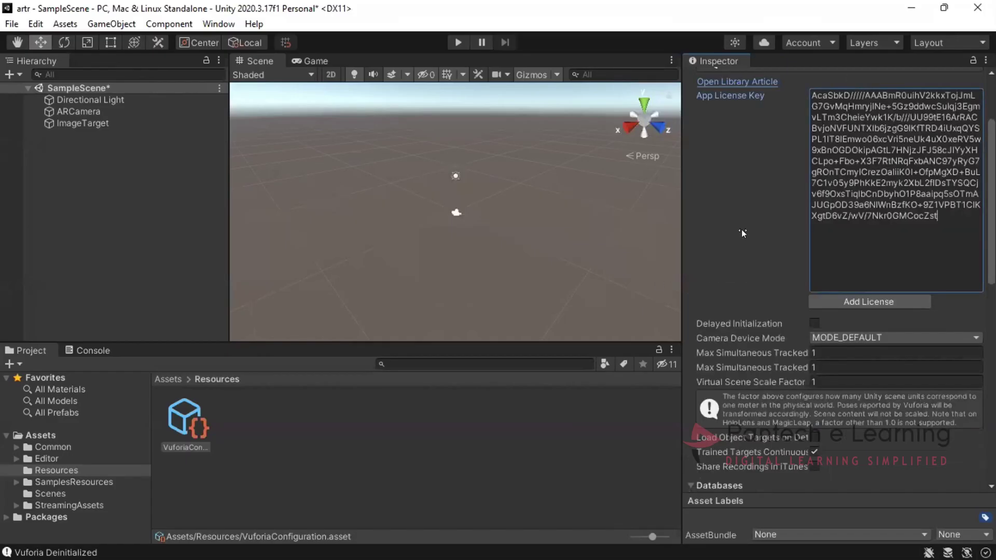
{"action": "scroll", "coordinate": [746, 234], "scroll_direction": "down", "scroll_amount": 10}
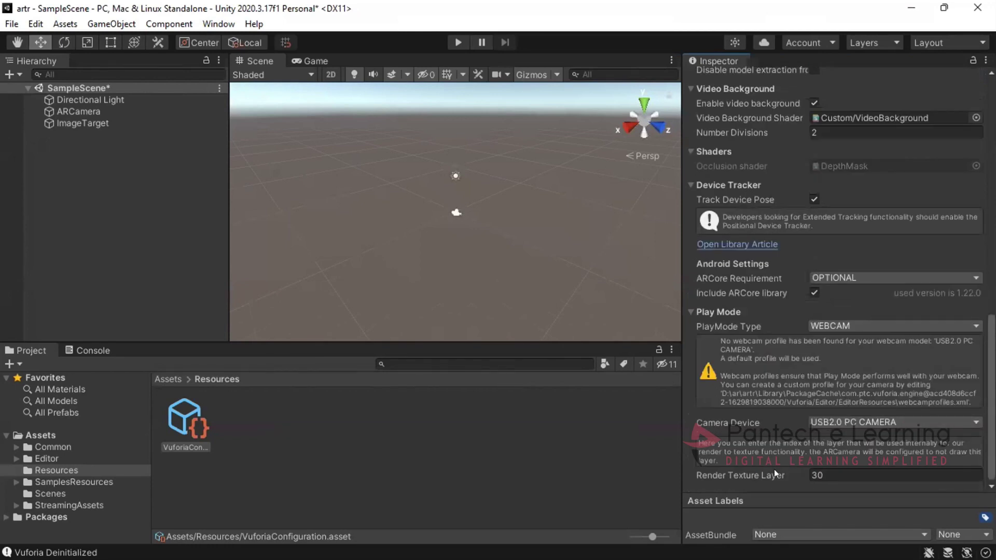
{"action": "scroll", "coordinate": [772, 460], "scroll_direction": "up", "scroll_amount": 10}
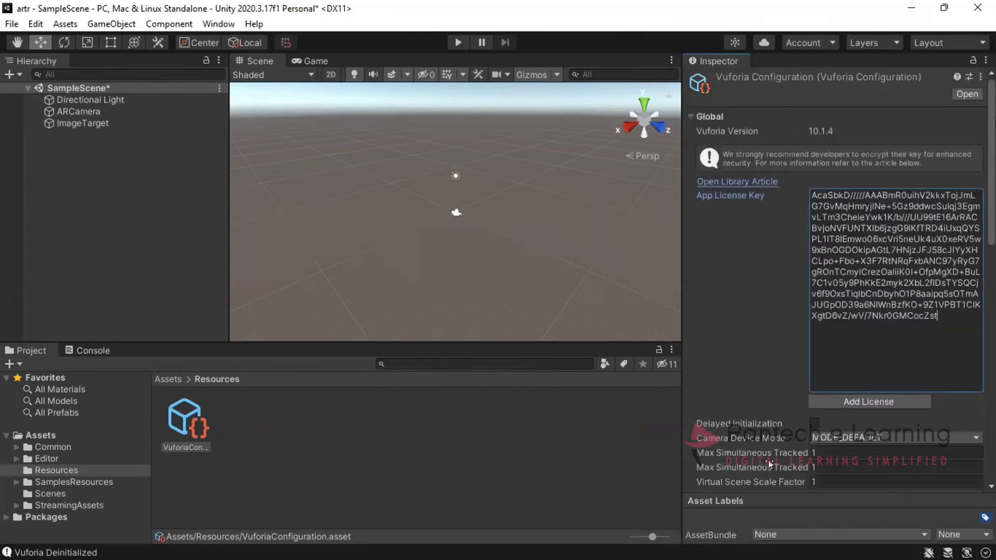
- Set the ImageTarget's type to From Database and choose artr as its database, using the Capture image target
{"action": "left_click", "coordinate": [107, 122]}
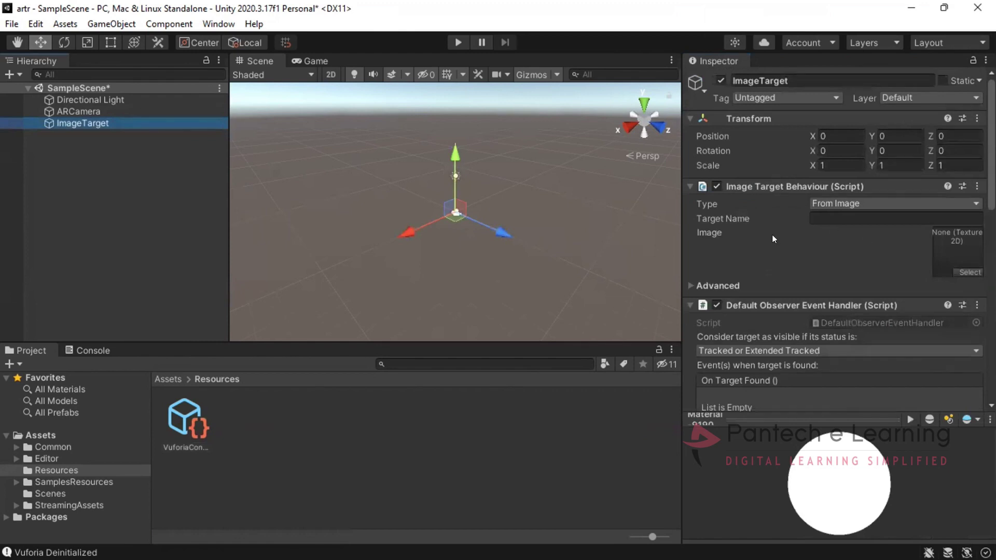
{"action": "left_click", "coordinate": [847, 204]}
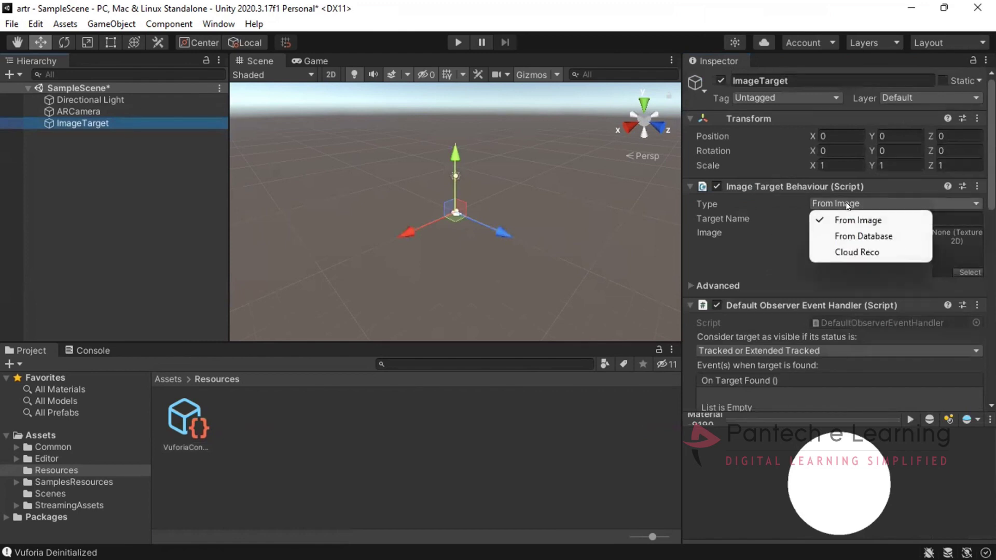
{"action": "left_click", "coordinate": [853, 236]}
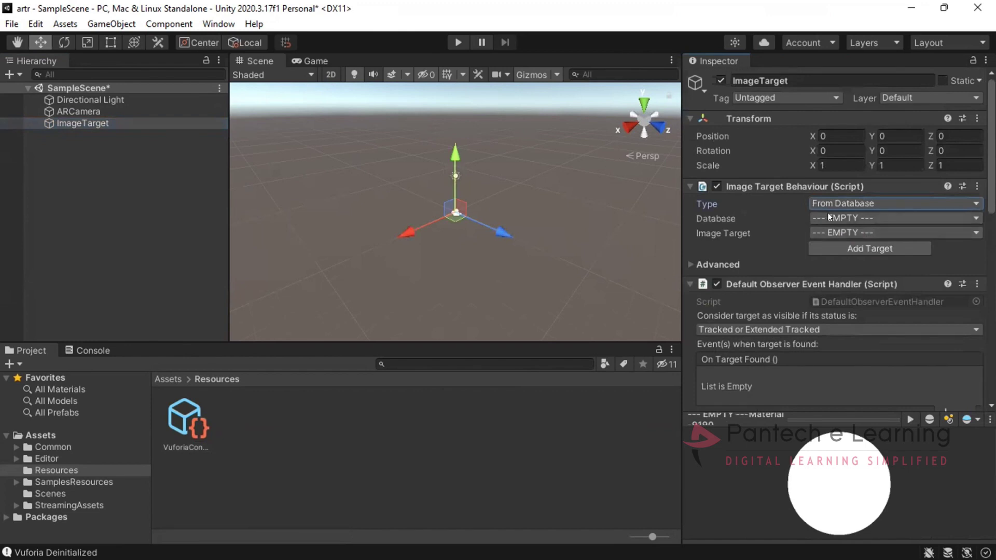
{"action": "left_click", "coordinate": [830, 217]}
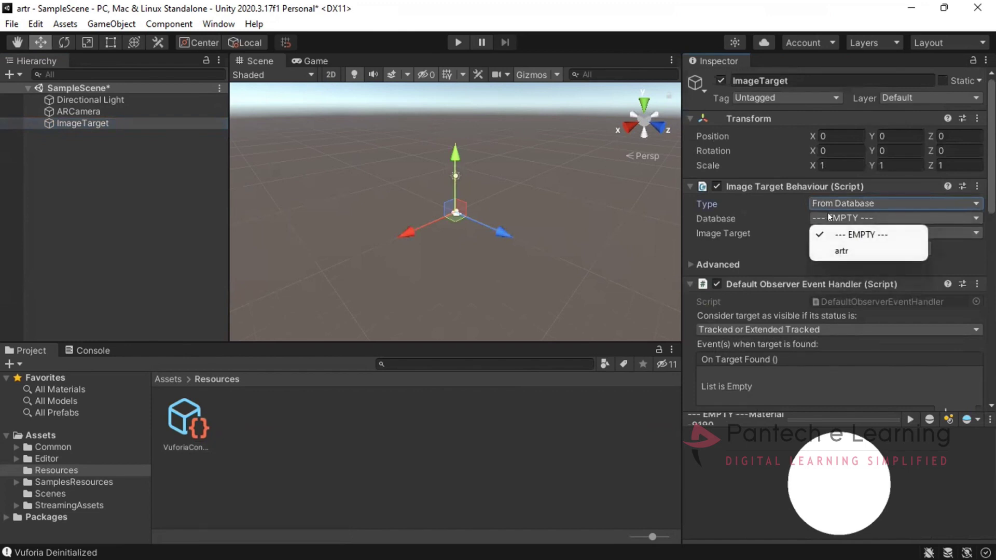
{"action": "left_click", "coordinate": [842, 251]}
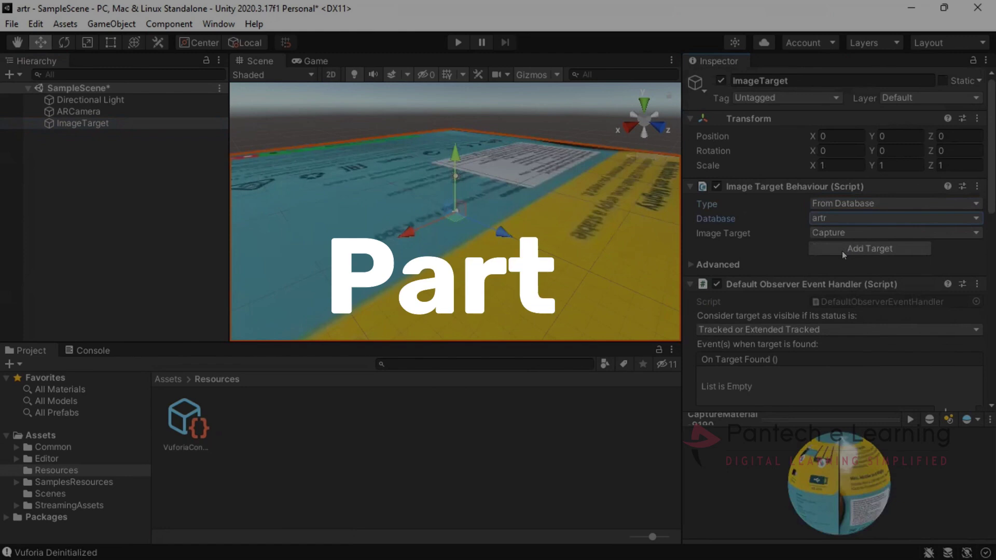
{"action": "scroll", "coordinate": [399, 147], "scroll_direction": "down", "scroll_amount": 6}
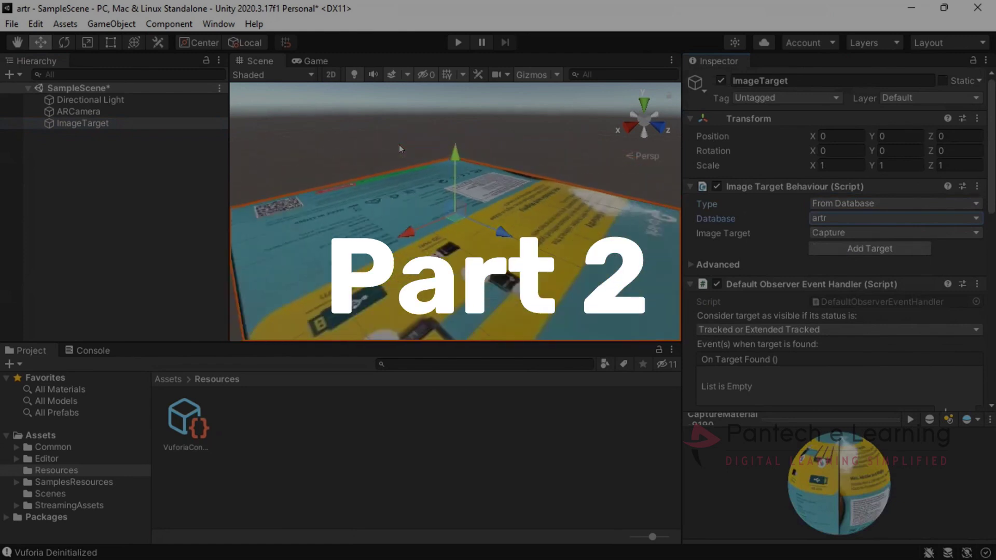
{"action": "scroll", "coordinate": [400, 145], "scroll_direction": "down", "scroll_amount": 3}
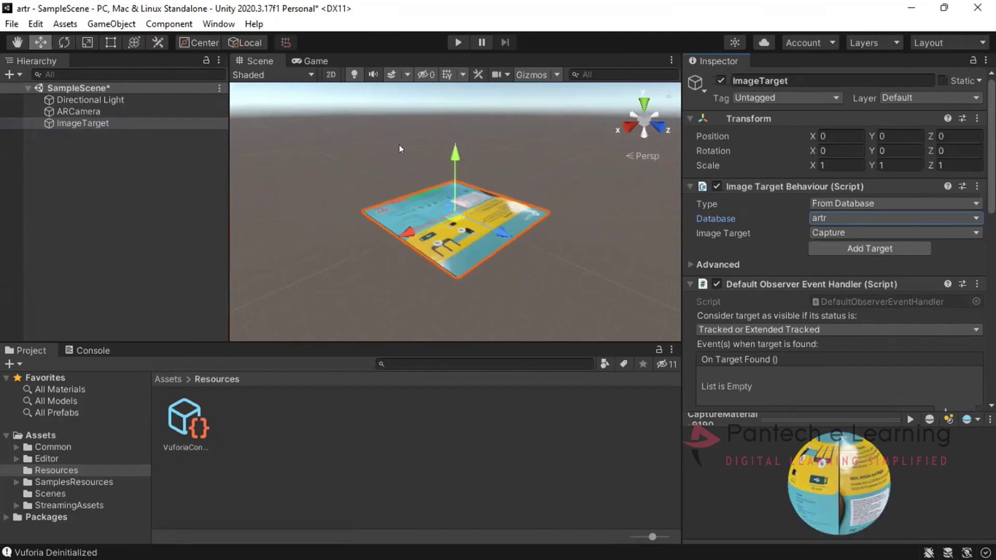